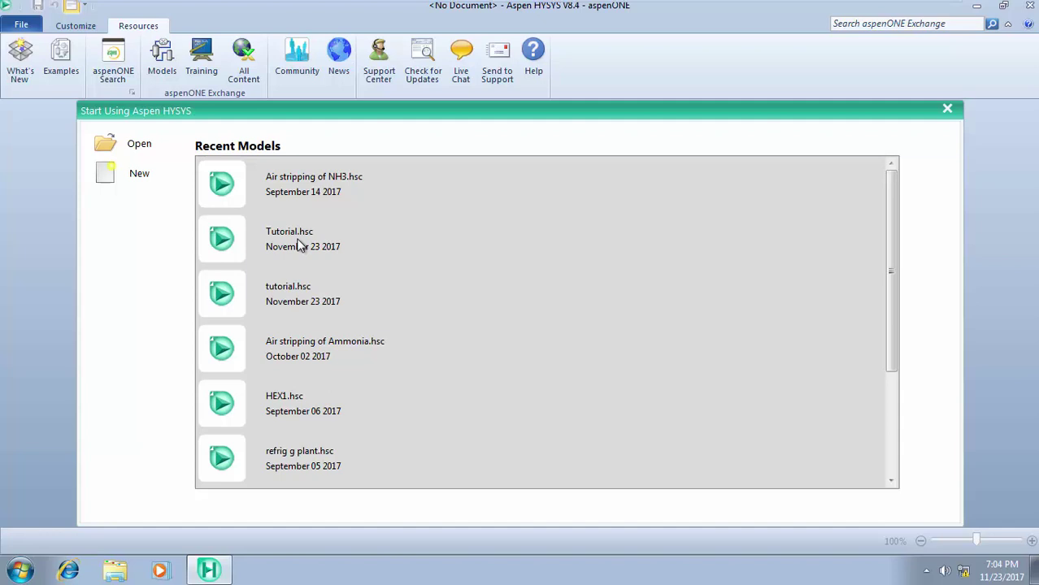
- Open the recent Tutorial.hsc model and add two material streams to the empty flowsheet
{"action": "left_click", "coordinate": [298, 244]}
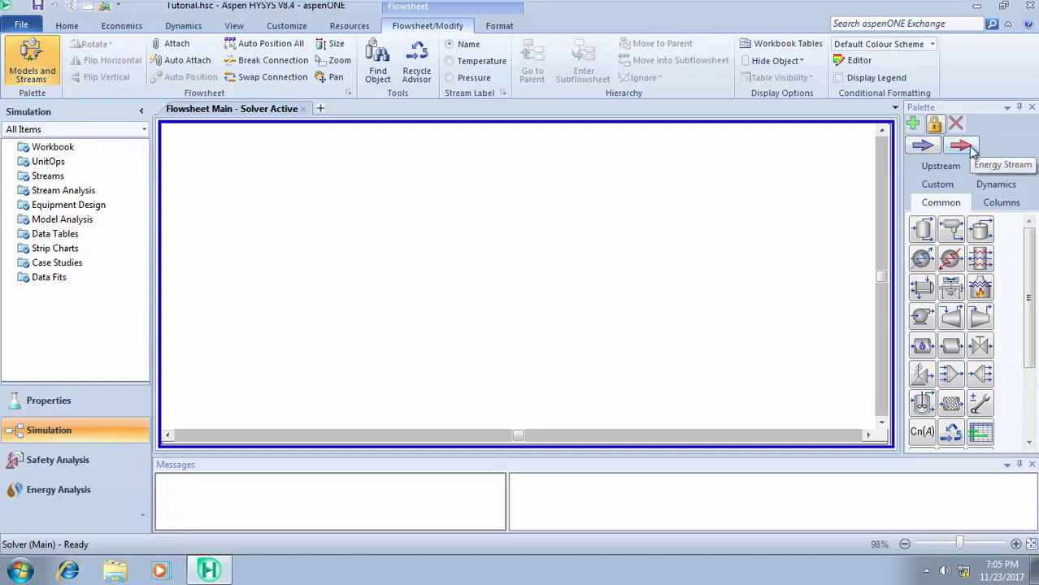
{"action": "left_click", "coordinate": [927, 148]}
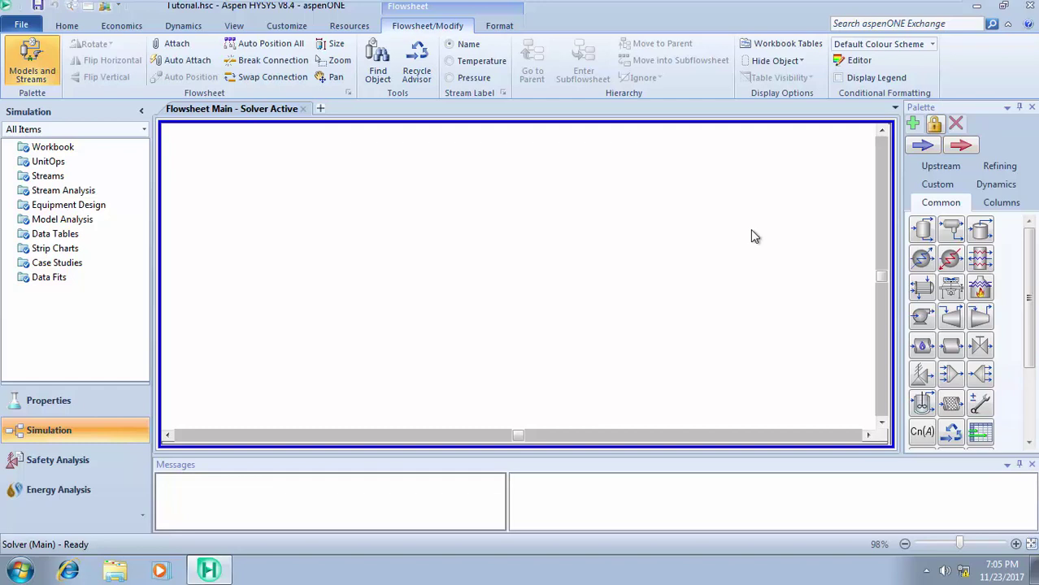
{"action": "left_click", "coordinate": [921, 147]}
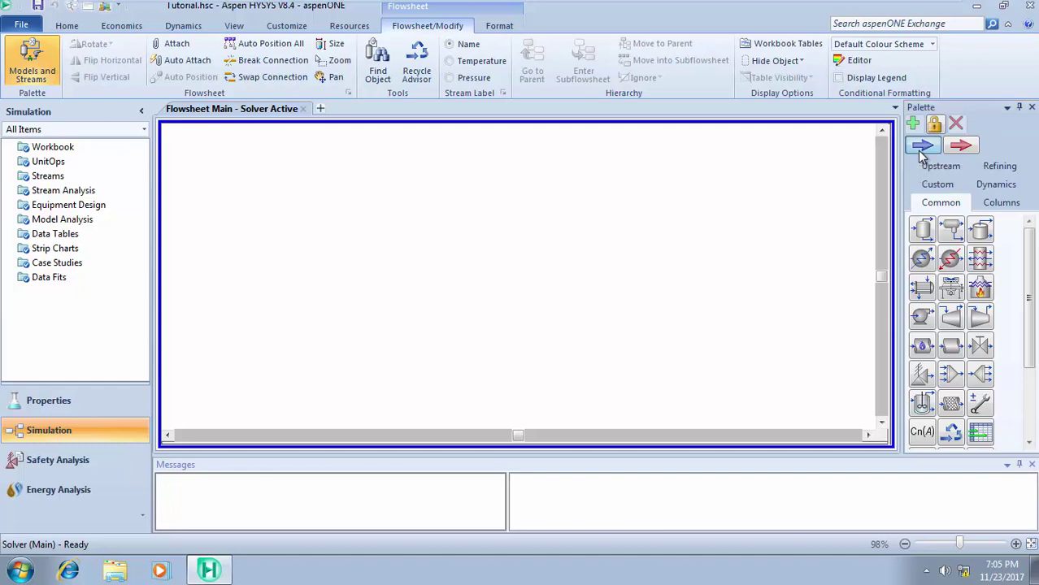
{"action": "left_click", "coordinate": [490, 240]}
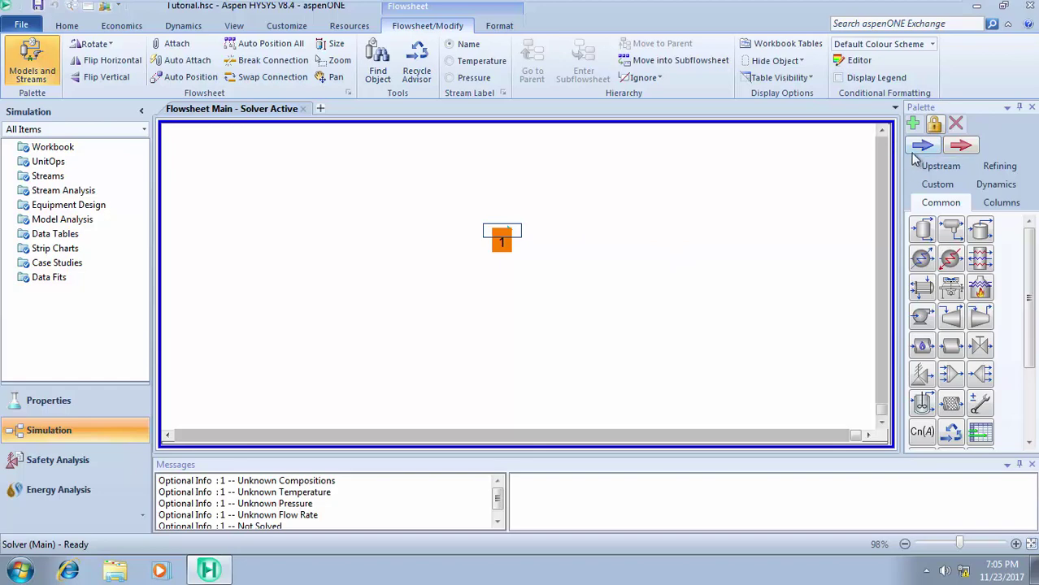
{"action": "double_click", "coordinate": [917, 155]}
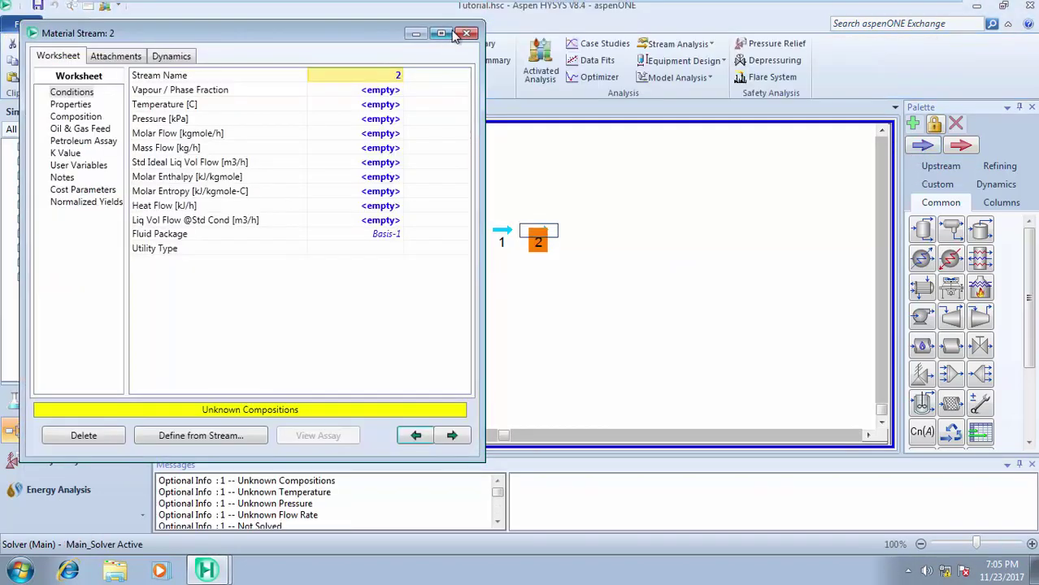
{"action": "left_click", "coordinate": [466, 34]}
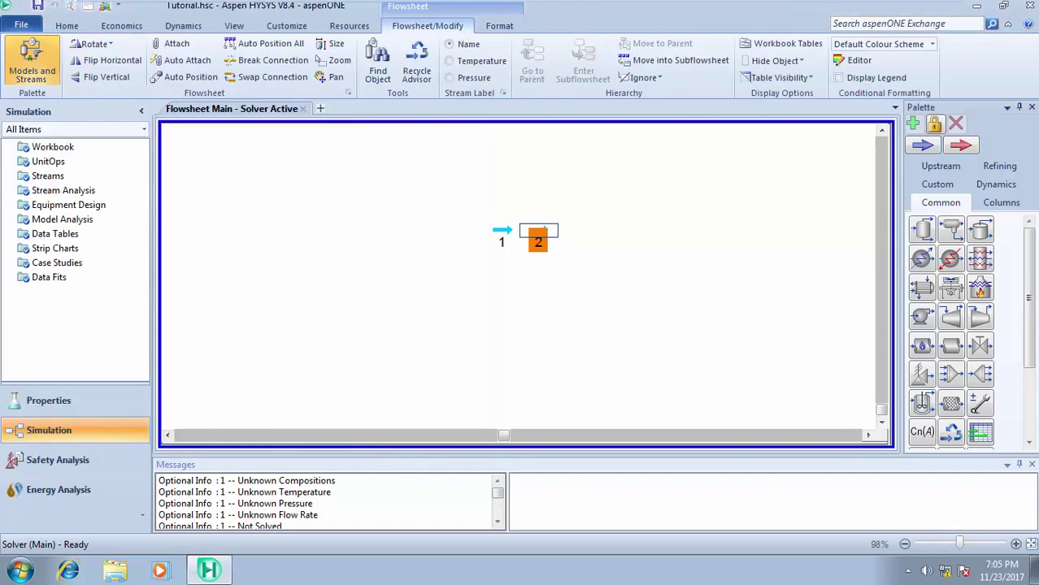
- Add a third material stream named 3 through the Workbook, then return to the flowsheet
{"action": "double_click", "coordinate": [65, 151]}
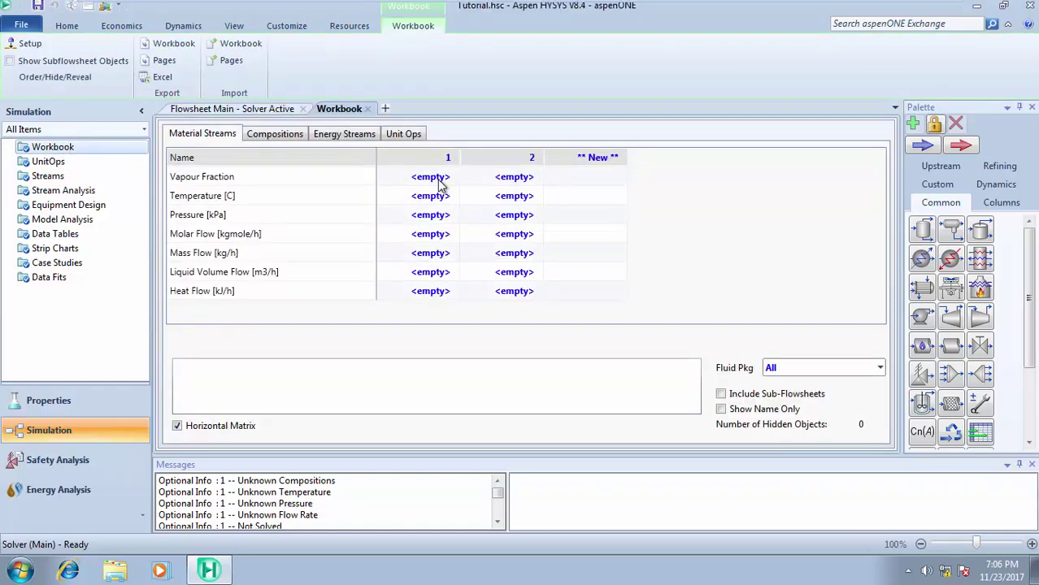
{"action": "left_click", "coordinate": [591, 162]}
{"action": "left_click", "coordinate": [592, 163]}
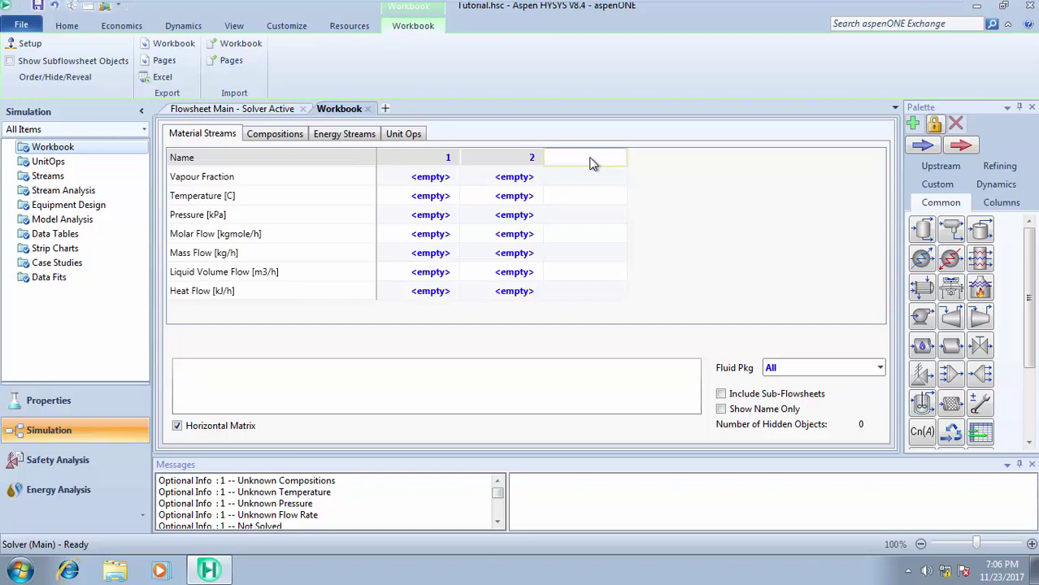
{"action": "type", "text": "3"}
{"action": "key", "text": "Return"}
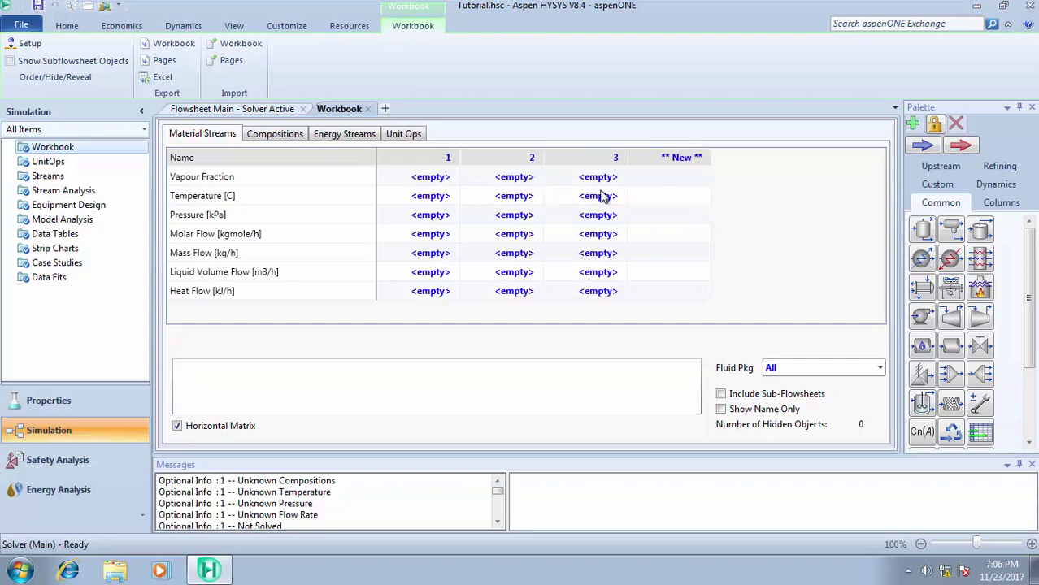
{"action": "left_click", "coordinate": [368, 108]}
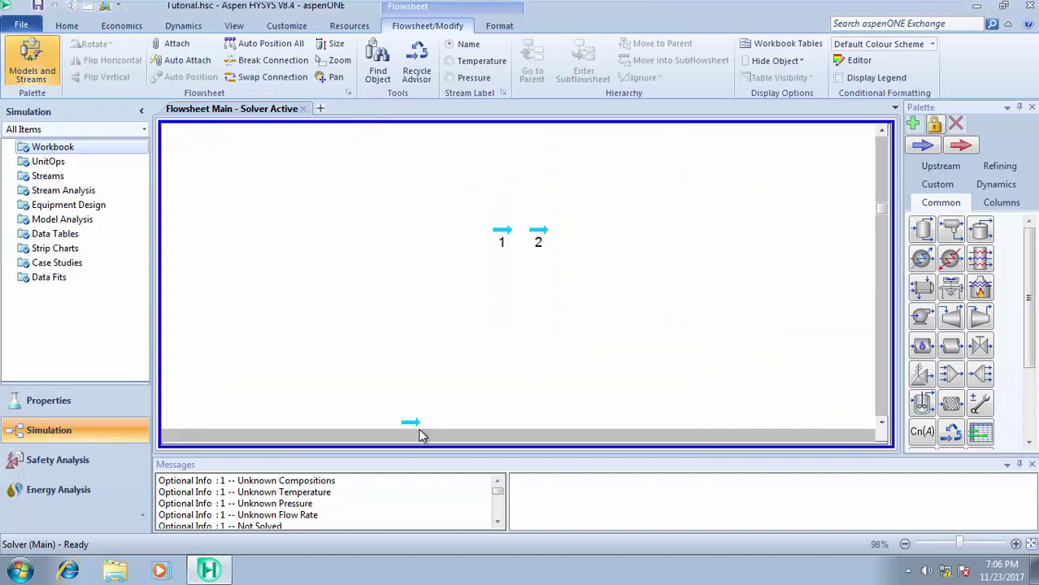
- Rearrange the flowsheet so that stream 1 is left of stream 2 and stream 3 is right of it
{"action": "left_click_drag", "start_coordinate": [410, 422], "coordinate": [394, 230]}
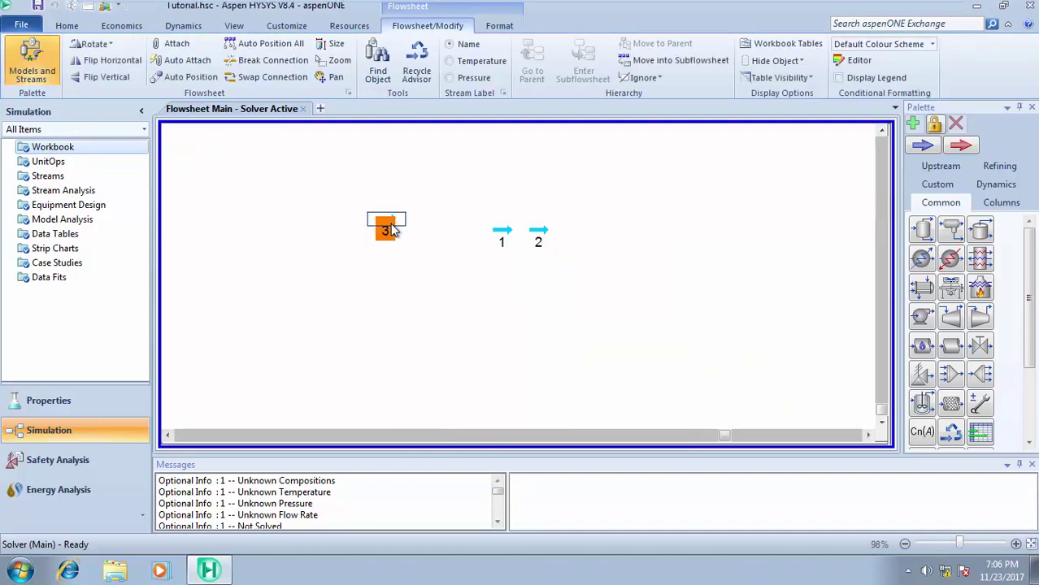
{"action": "left_click", "coordinate": [438, 295]}
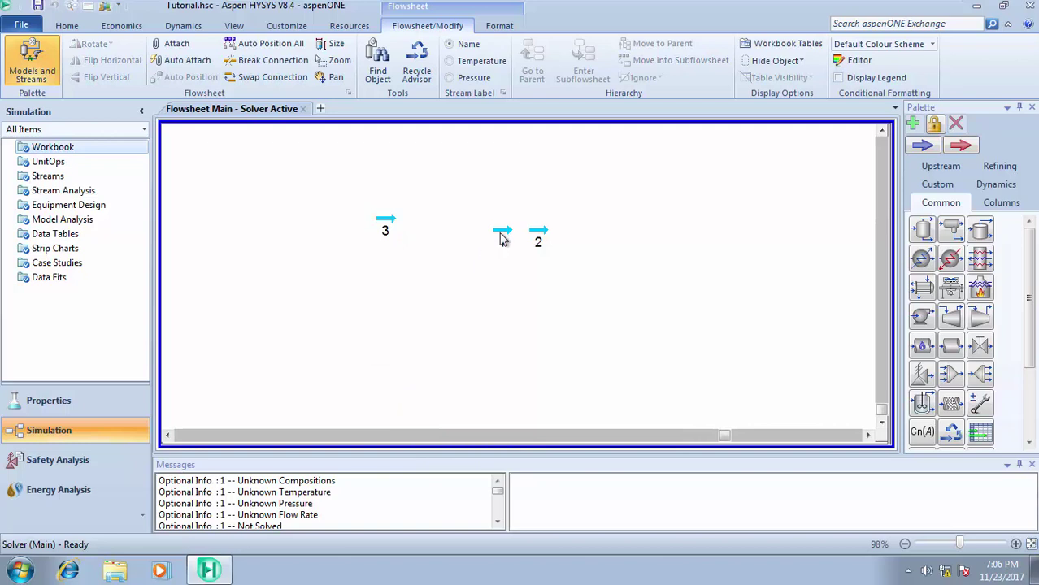
{"action": "mouse_move", "coordinate": [512, 236]}
{"action": "left_click_drag", "start_coordinate": [511, 235], "coordinate": [292, 283]}
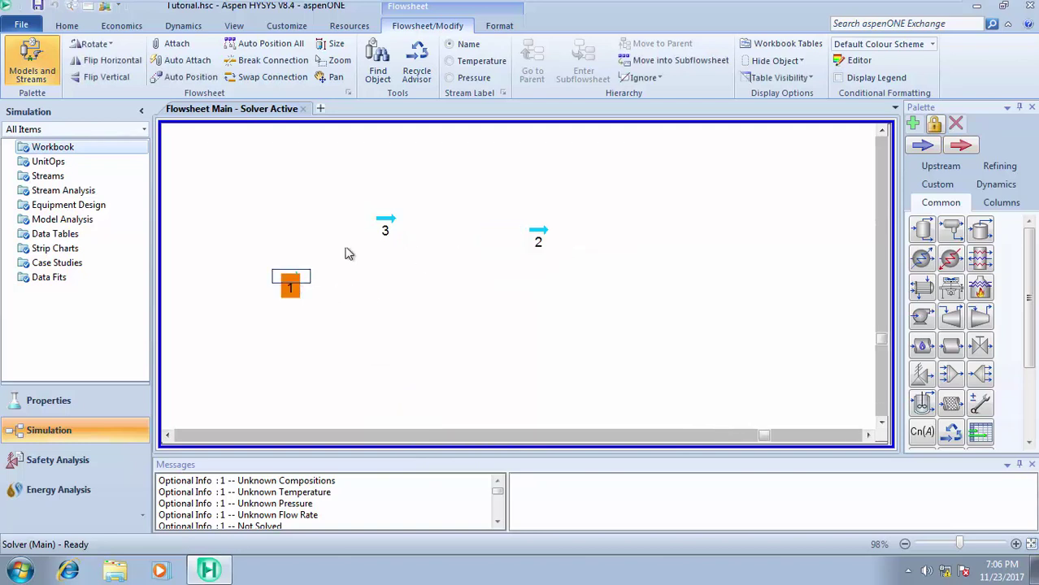
{"action": "left_click_drag", "start_coordinate": [376, 235], "coordinate": [667, 267]}
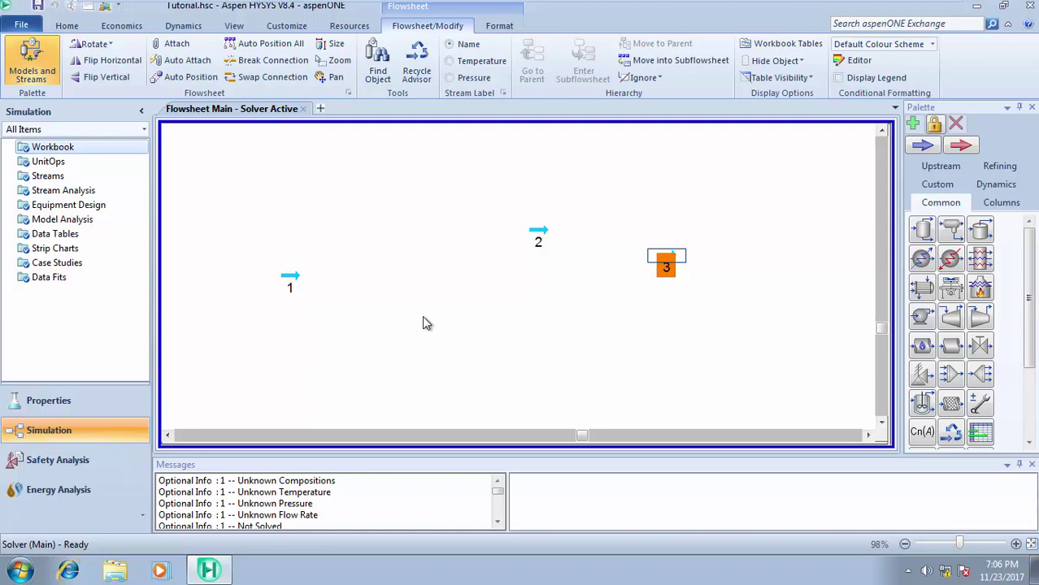
- Open the composition of stream 1 and enter a methane mole fraction of 0.8
{"action": "mouse_move", "coordinate": [292, 280]}
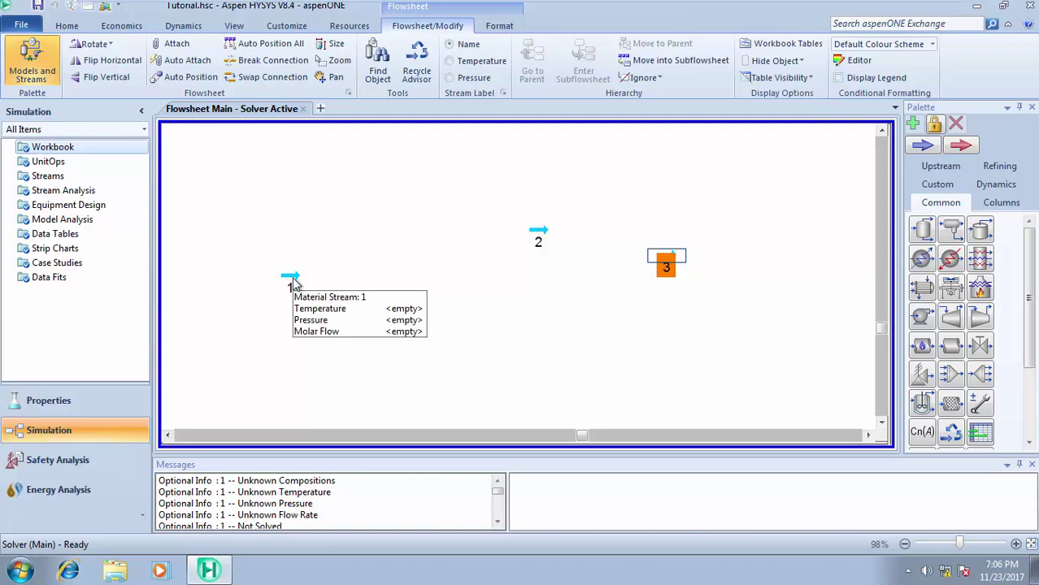
{"action": "double_click", "coordinate": [292, 279]}
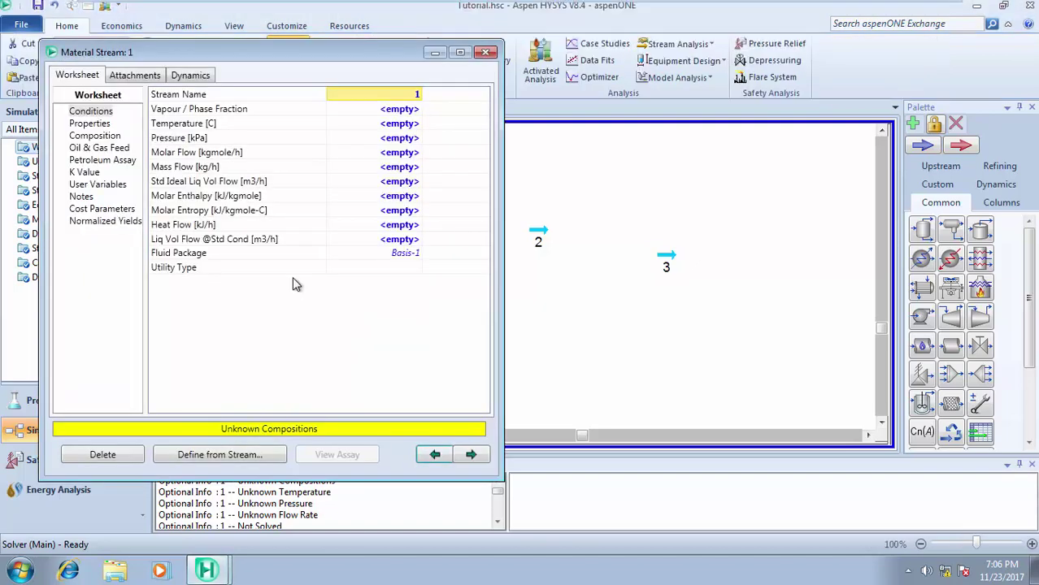
{"action": "left_click_drag", "start_coordinate": [320, 56], "coordinate": [420, 47]}
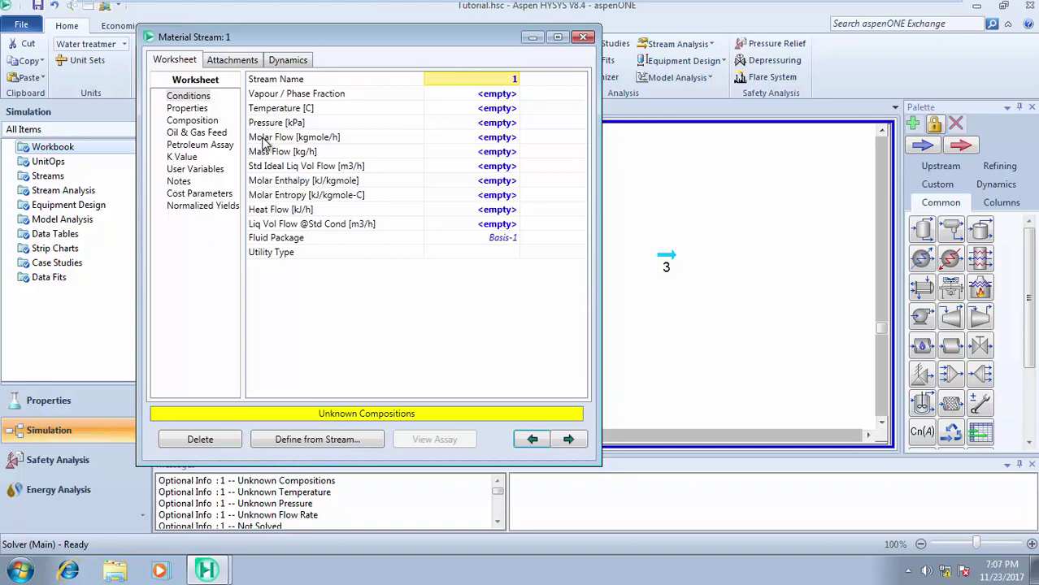
{"action": "left_click", "coordinate": [205, 121]}
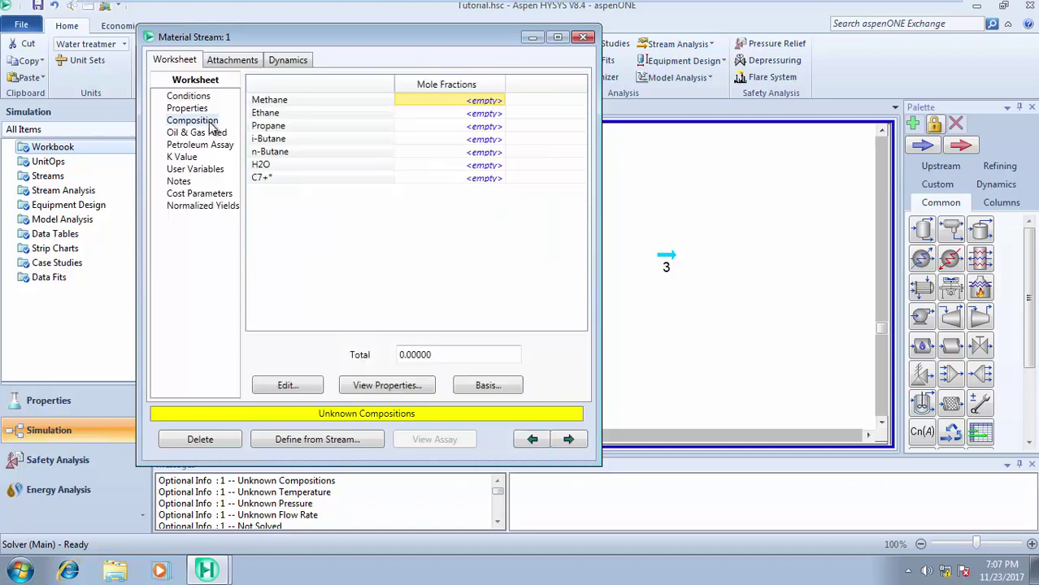
{"action": "left_click", "coordinate": [495, 102]}
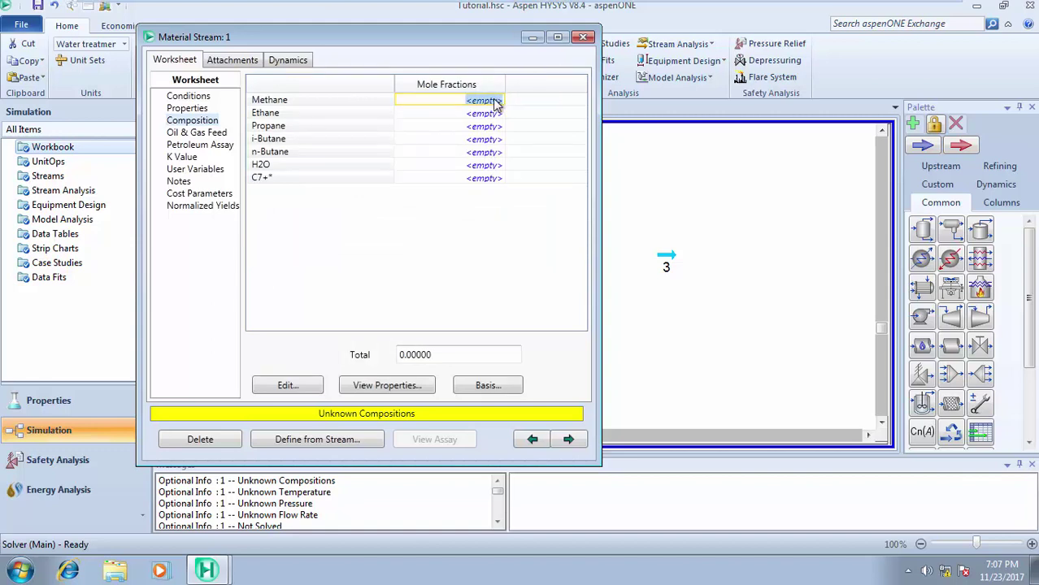
{"action": "type", "text": "0.8"}
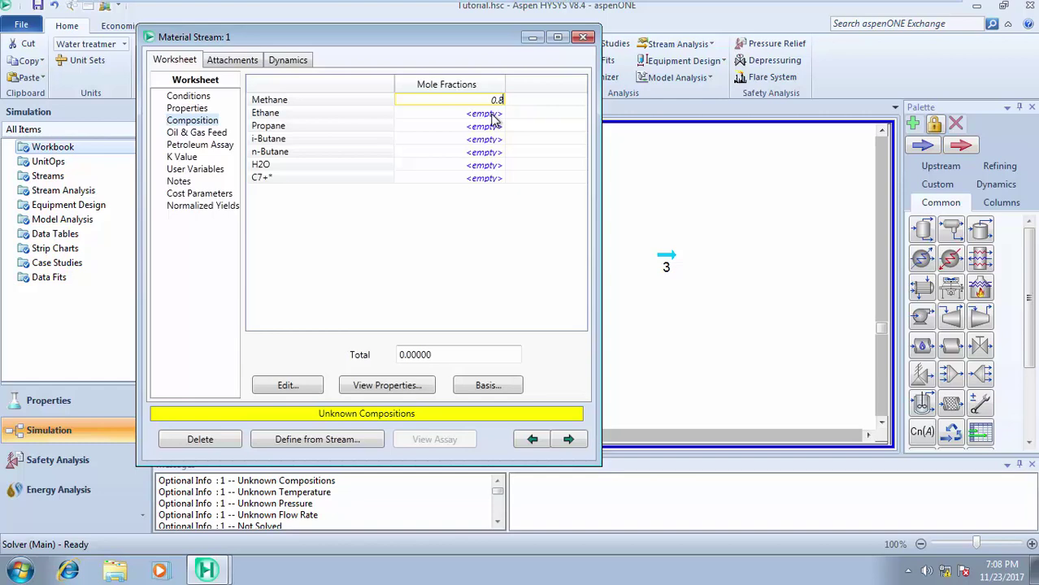
{"action": "key", "text": "Return"}
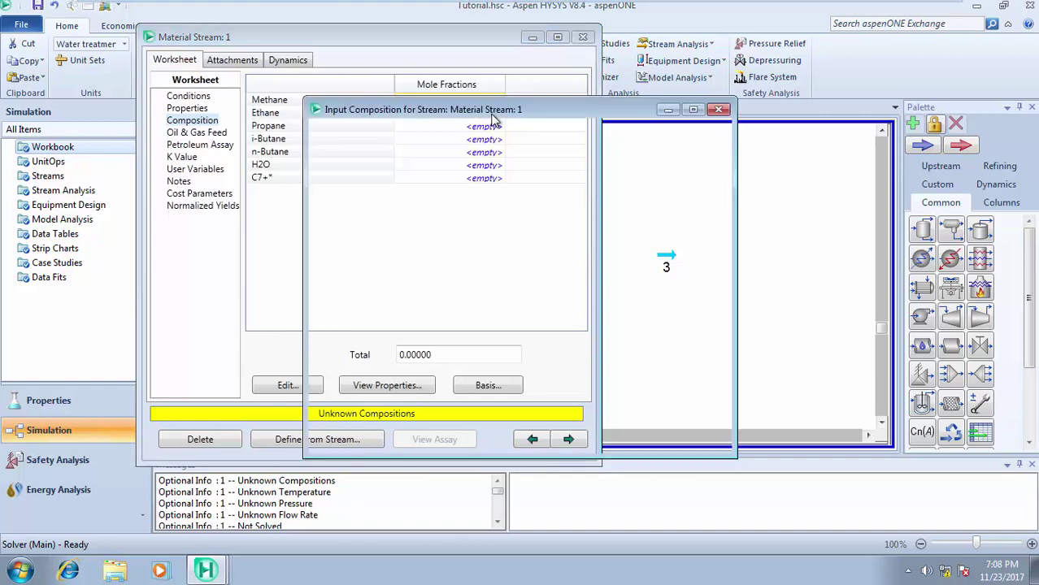
- Complete stream 1's mole fractions: ethane 0.1, propane 0.05, i-butane 0.03, n-butane 0.01, H2O 0.005 and C7+* 0.005, and accept the composition
{"action": "left_click", "coordinate": [503, 168]}
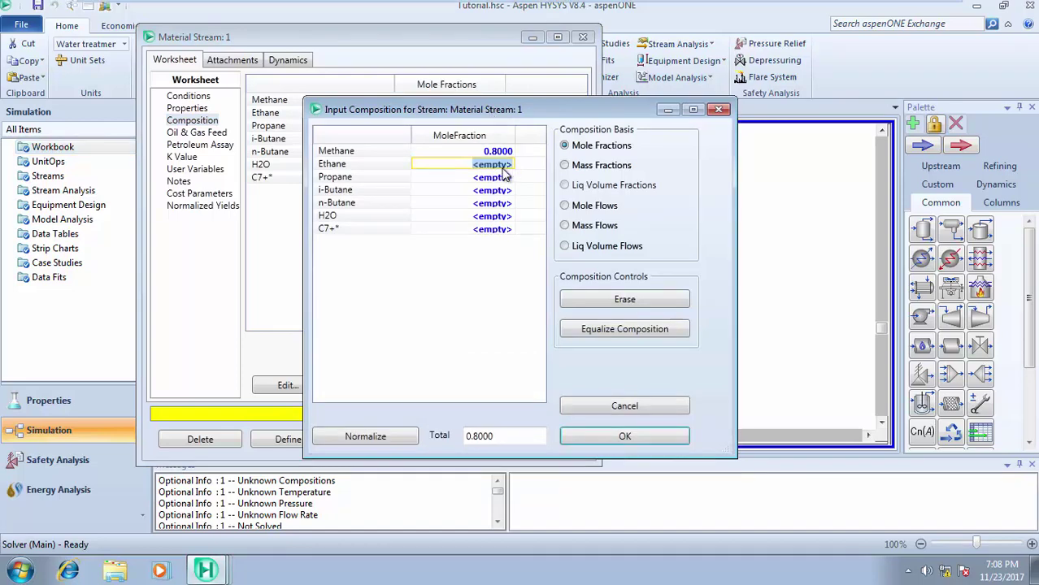
{"action": "type", "text": "0"}
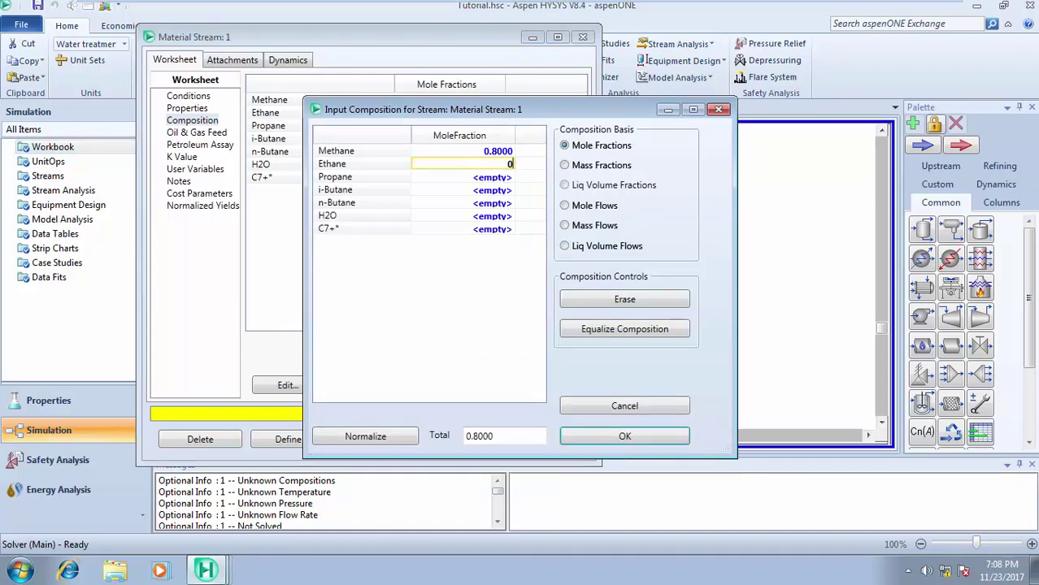
{"action": "type", "text": ".2"}
{"action": "key", "text": "BackSpace"}
{"action": "type", "text": "1"}
{"action": "key", "text": "Return"}
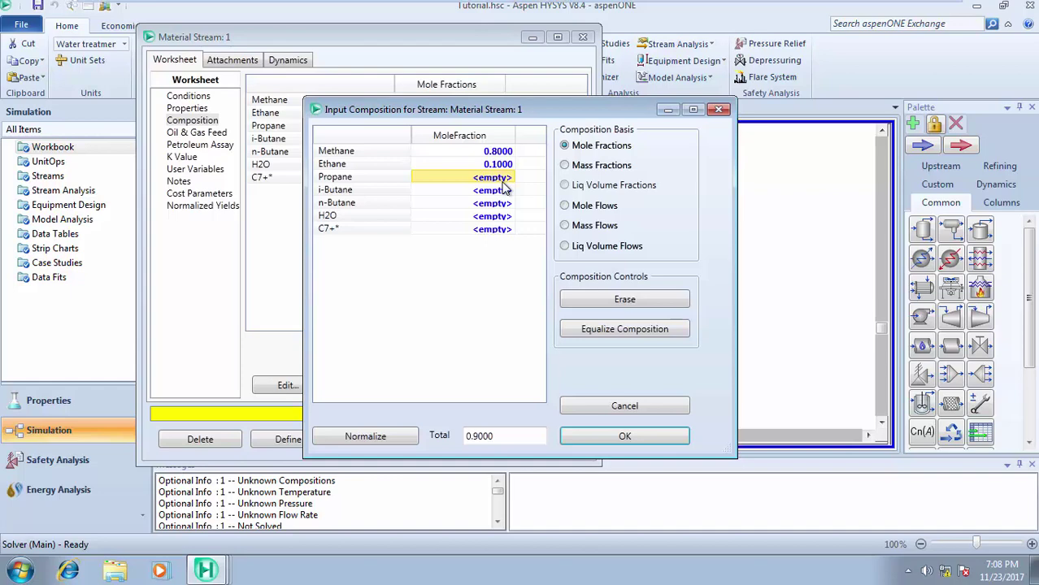
{"action": "left_click", "coordinate": [502, 182]}
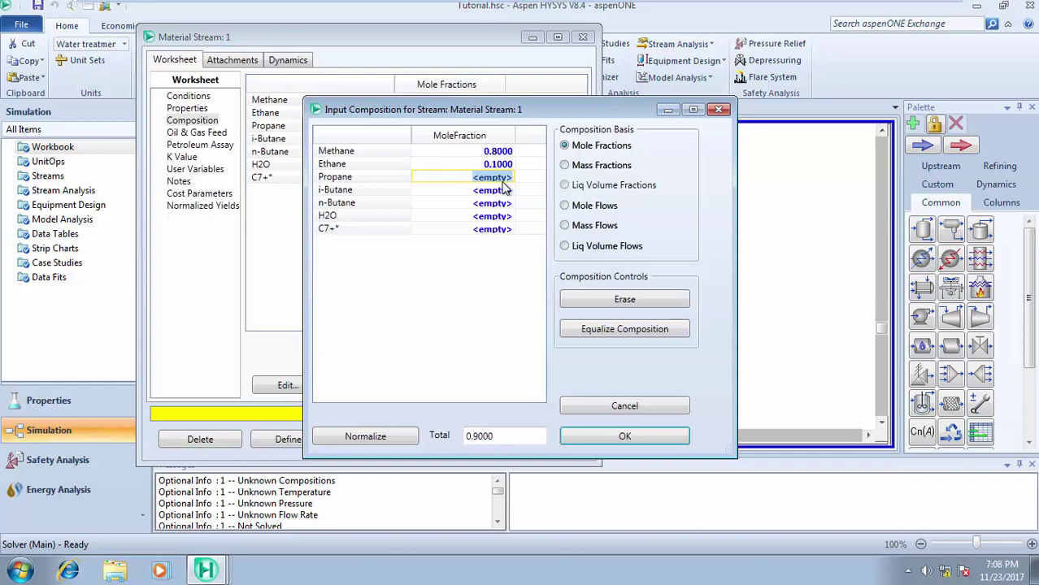
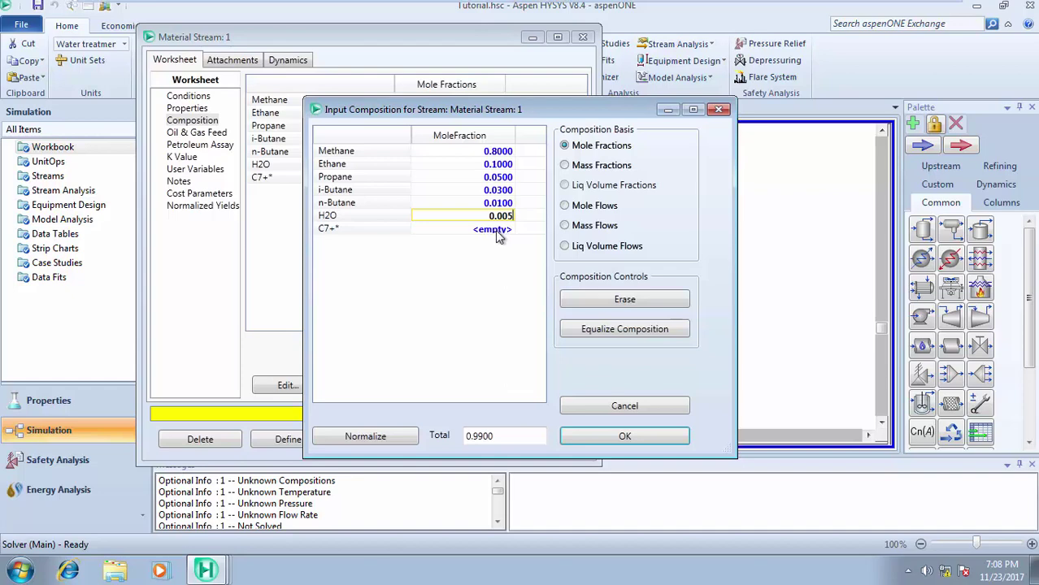
{"action": "left_click", "coordinate": [498, 230]}
{"action": "type", "text": "0.005"}
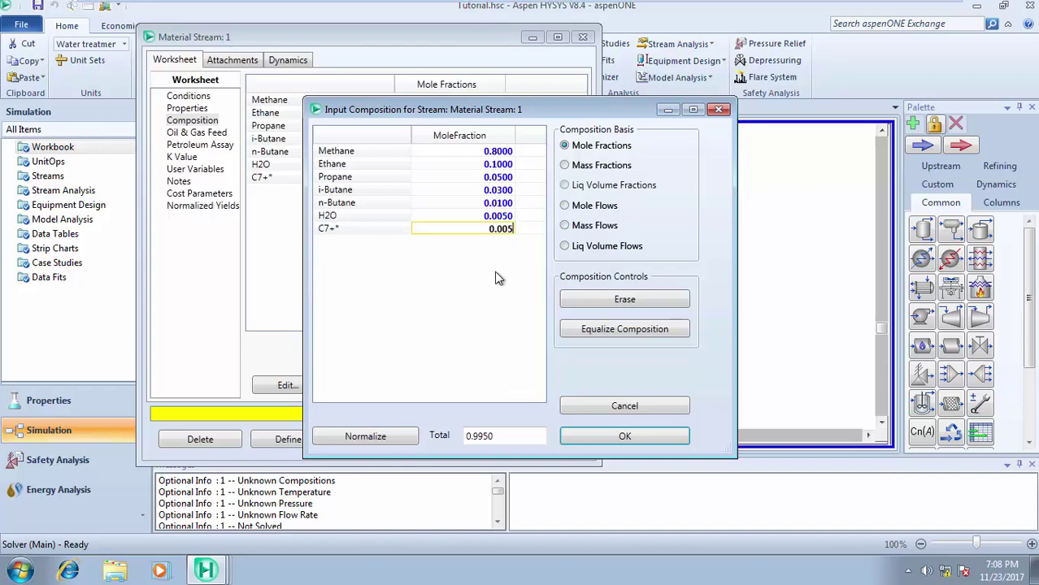
{"action": "left_click", "coordinate": [482, 206]}
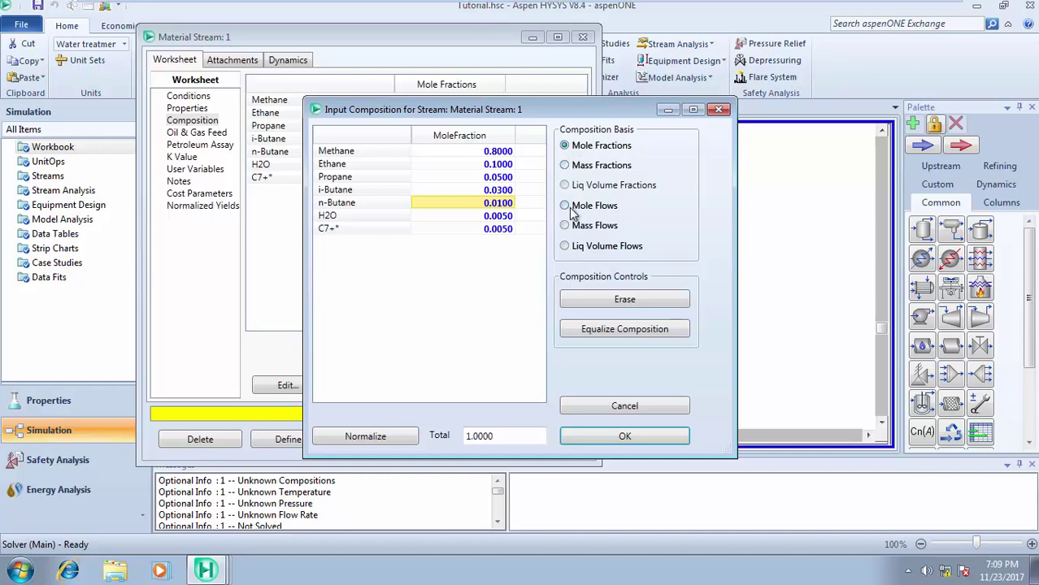
{"action": "left_click", "coordinate": [605, 443]}
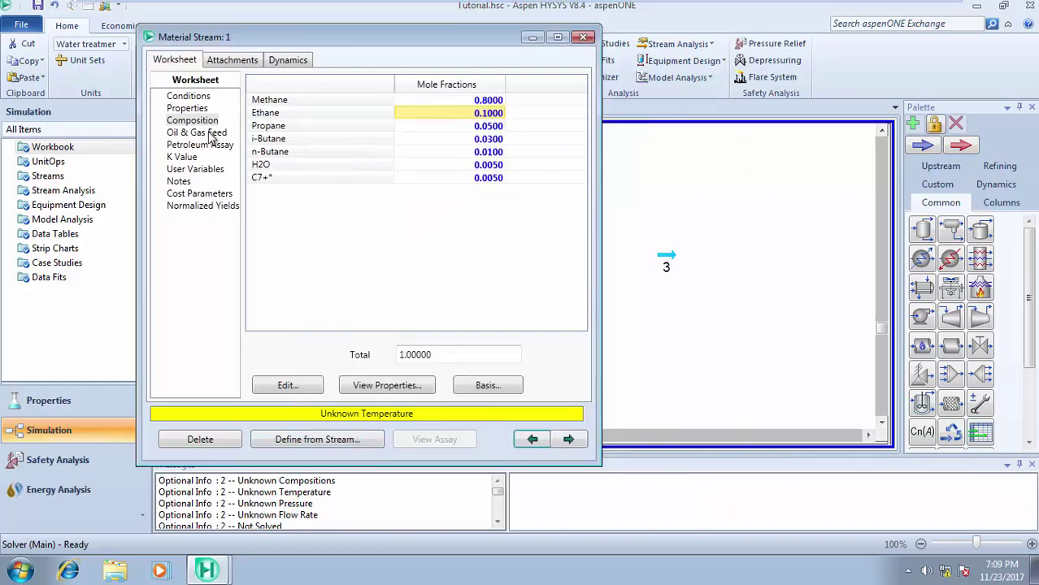
- Set the temperature of stream 1 to 25 °C in its conditions
{"action": "left_click", "coordinate": [203, 98]}
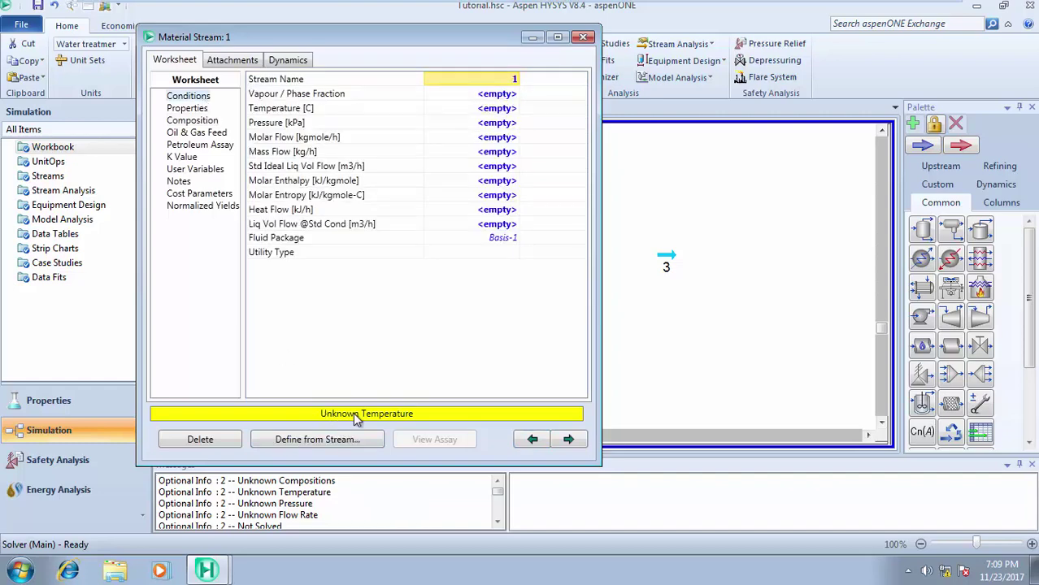
{"action": "left_click", "coordinate": [493, 113]}
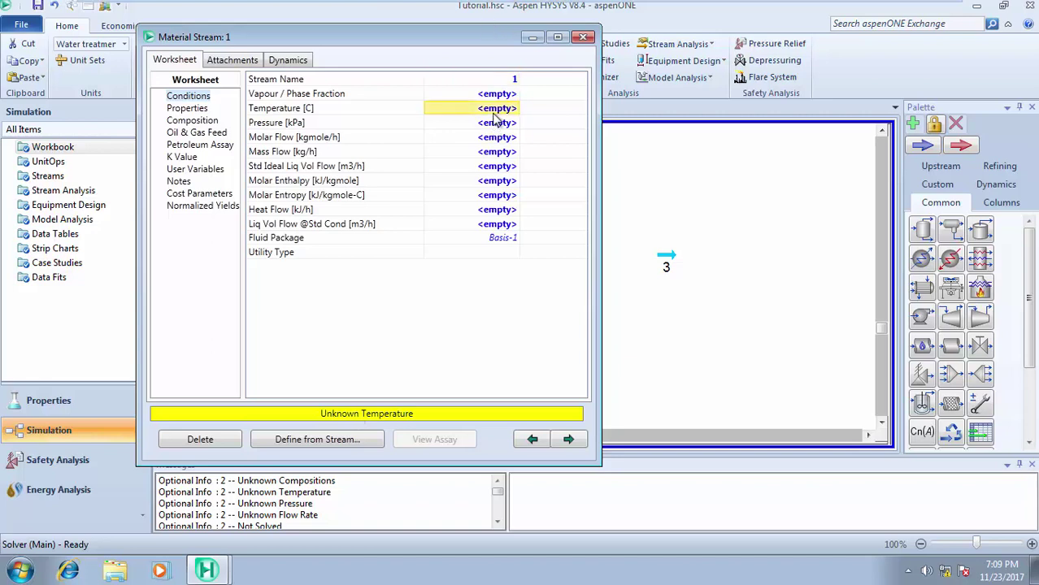
{"action": "type", "text": "25"}
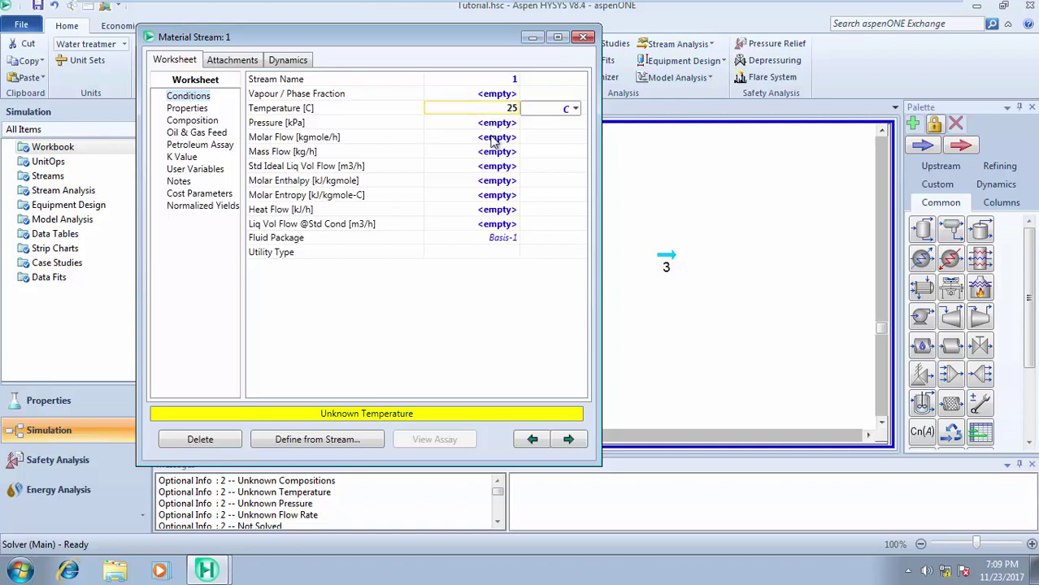
{"action": "left_click", "coordinate": [493, 139]}
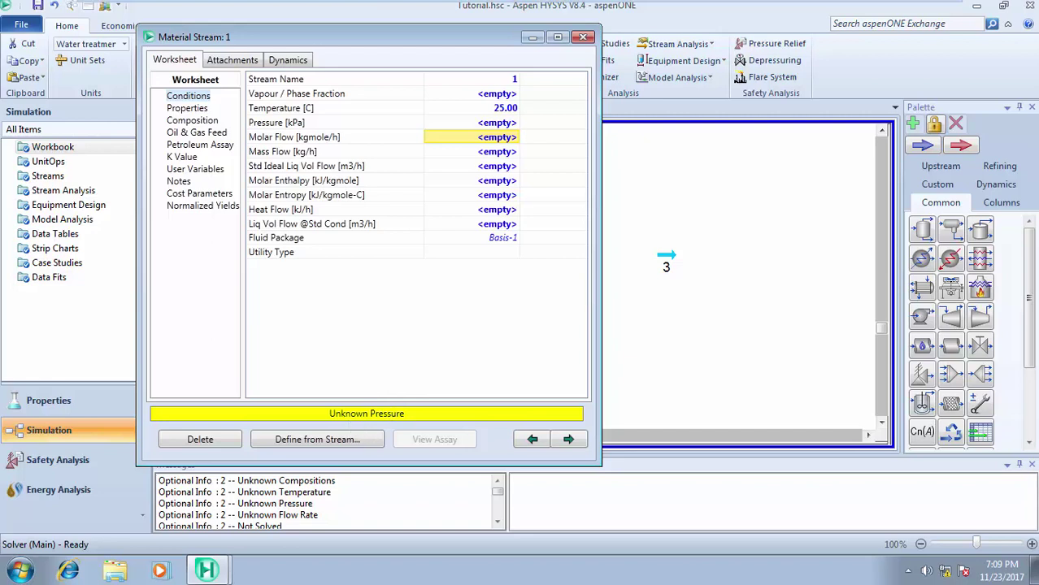
- Set the pressure of stream 1 to 1 atm in its conditions
{"action": "left_click", "coordinate": [499, 125]}
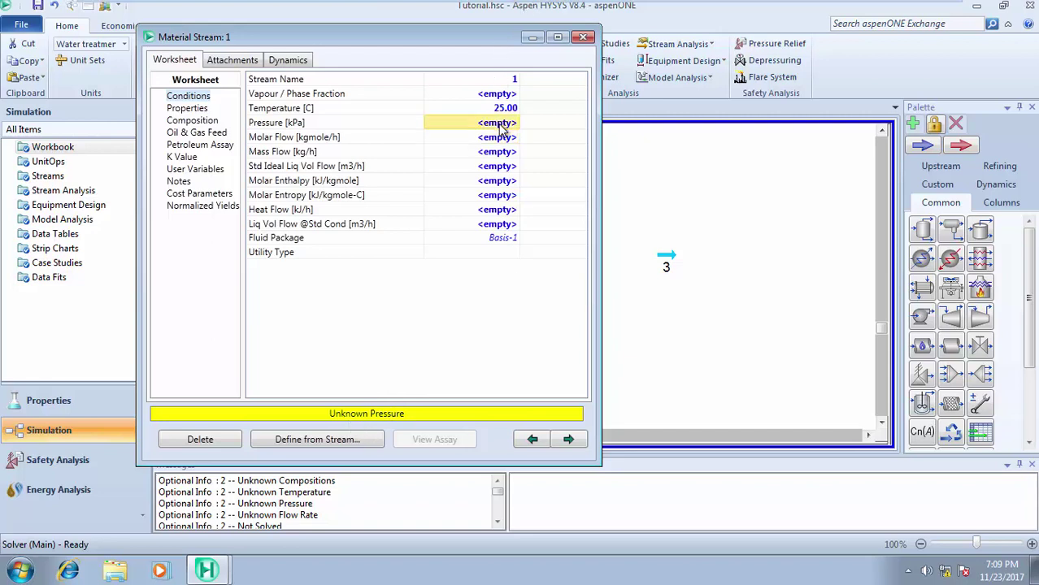
{"action": "type", "text": "1"}
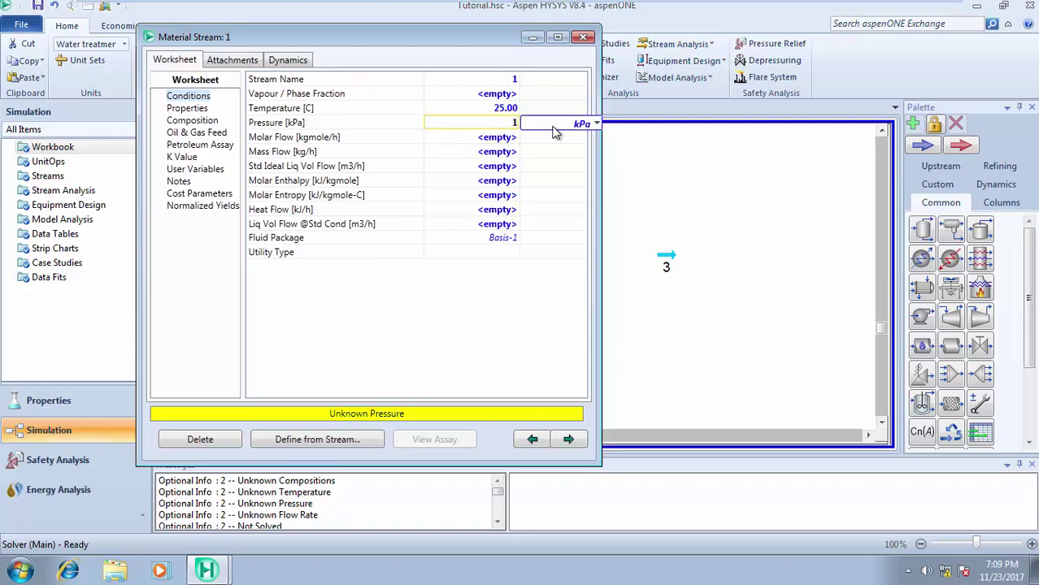
{"action": "left_click", "coordinate": [553, 128]}
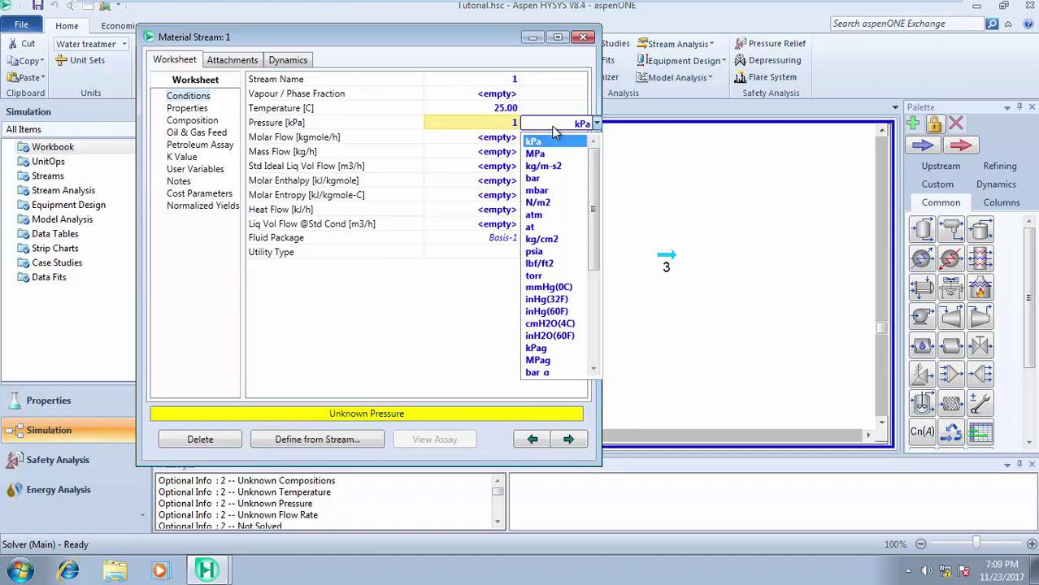
{"action": "left_click", "coordinate": [547, 217]}
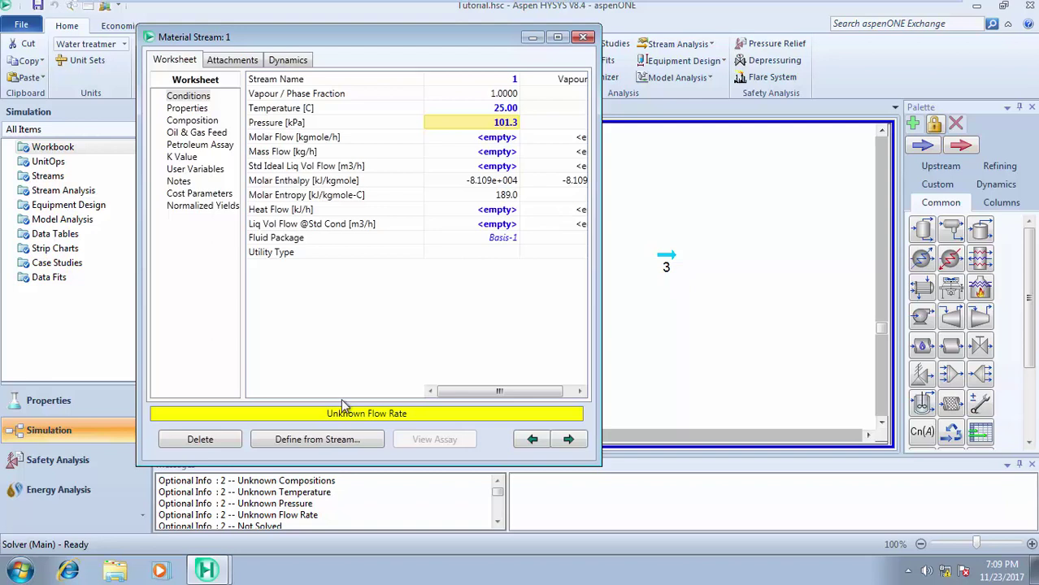
- Set the molar flow of stream 1 to 100 kgmole/h and close the stream's property window
{"action": "left_click", "coordinate": [498, 143]}
{"action": "type", "text": "100"}
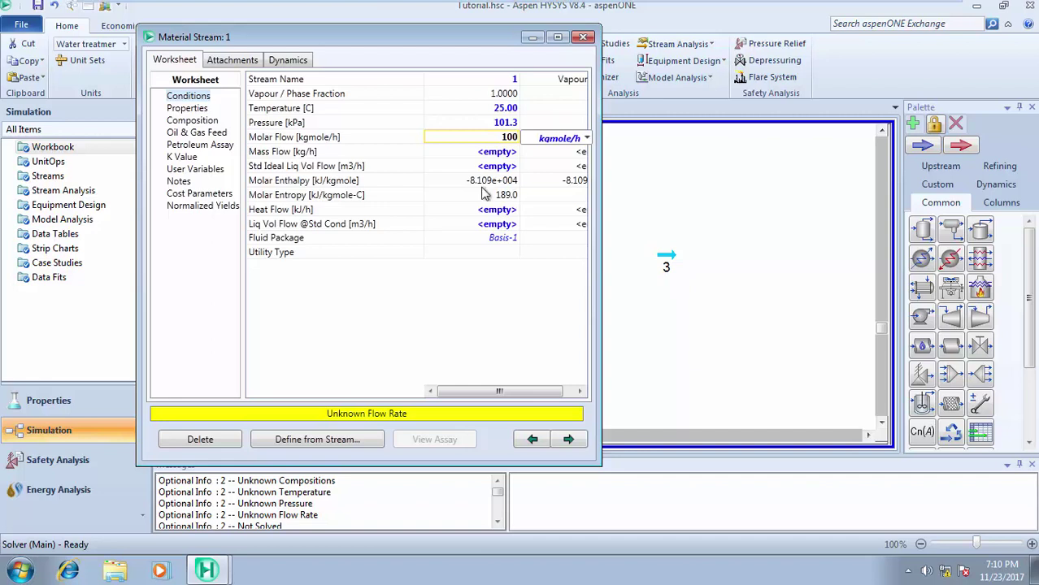
{"action": "key", "text": "Return"}
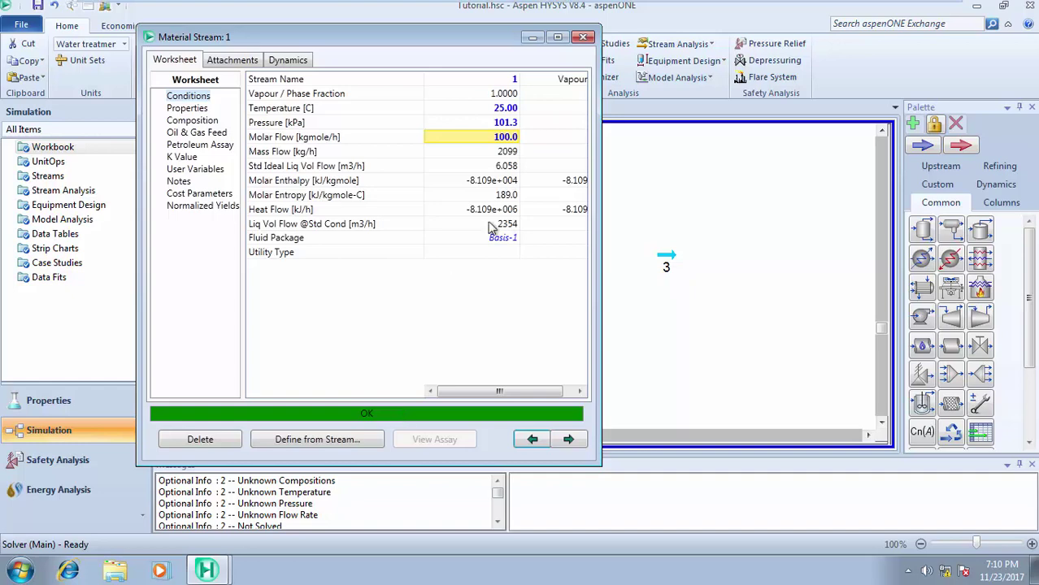
{"action": "mouse_move", "coordinate": [505, 121]}
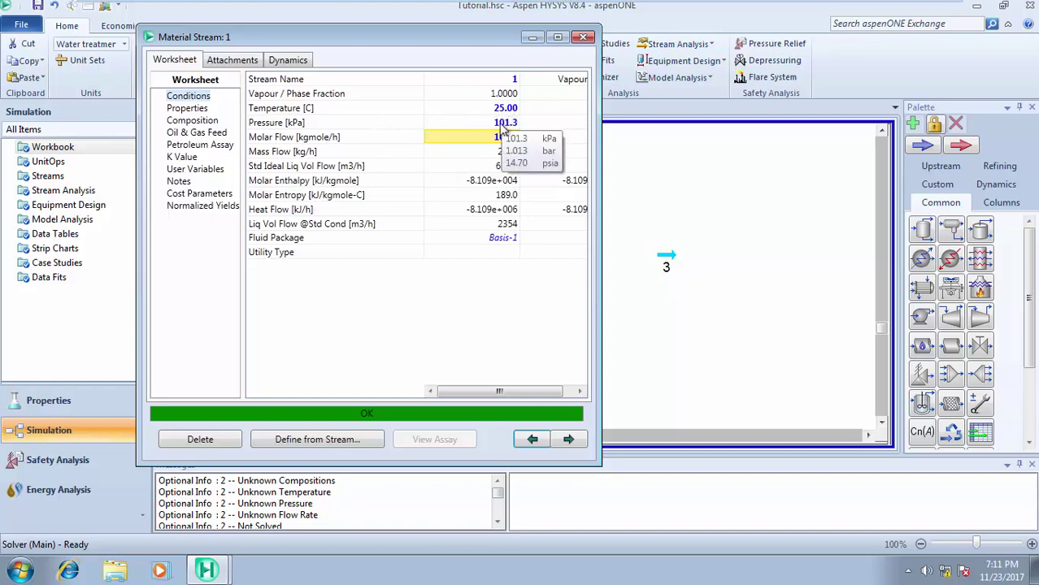
{"action": "mouse_move", "coordinate": [502, 173]}
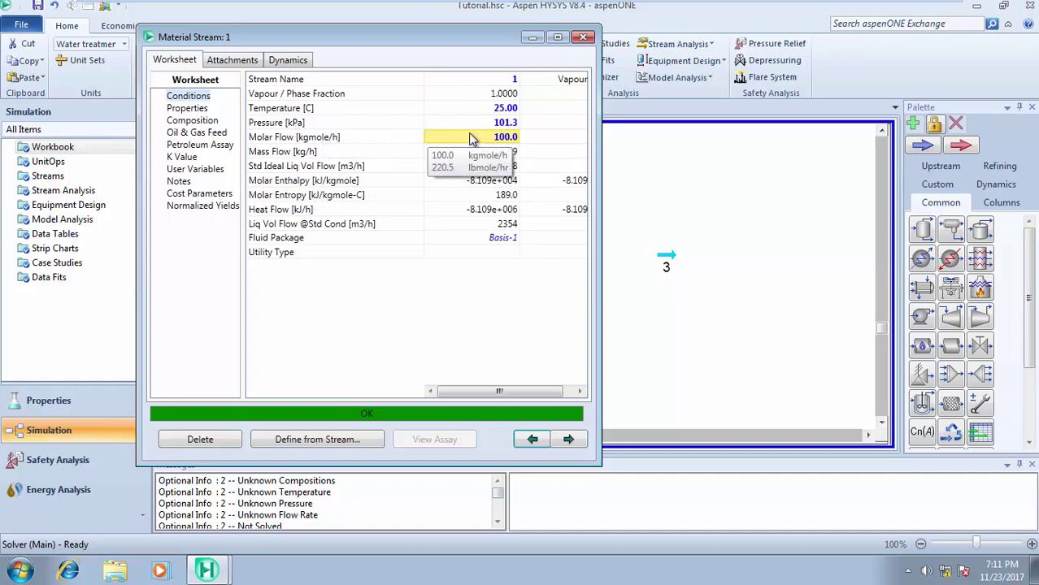
{"action": "mouse_move", "coordinate": [485, 152]}
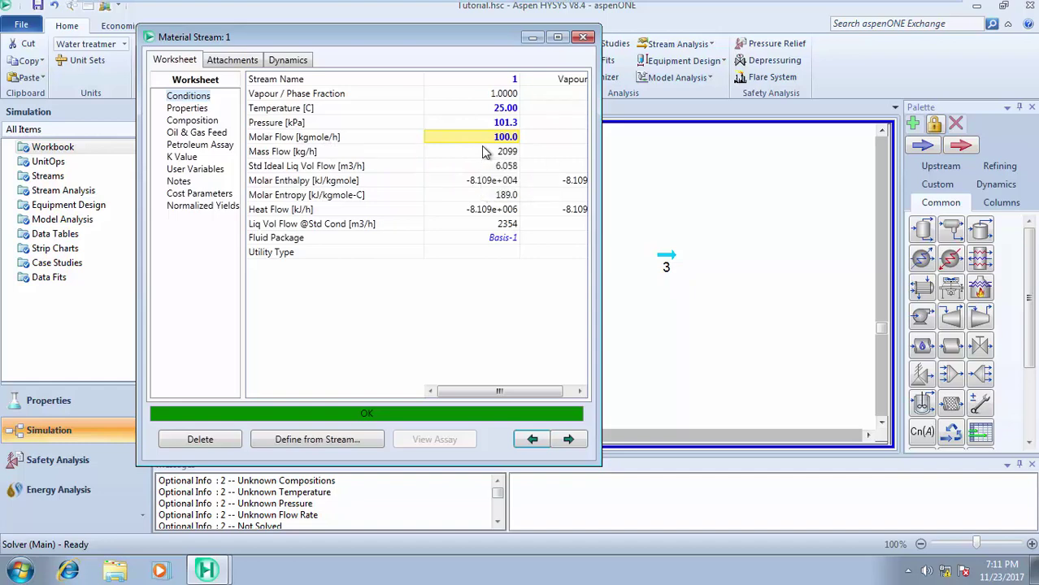
{"action": "left_click", "coordinate": [585, 38]}
- Move stream 1 up and closer to stream 2 on the flowsheet, and deselect it
{"action": "left_click", "coordinate": [484, 273]}
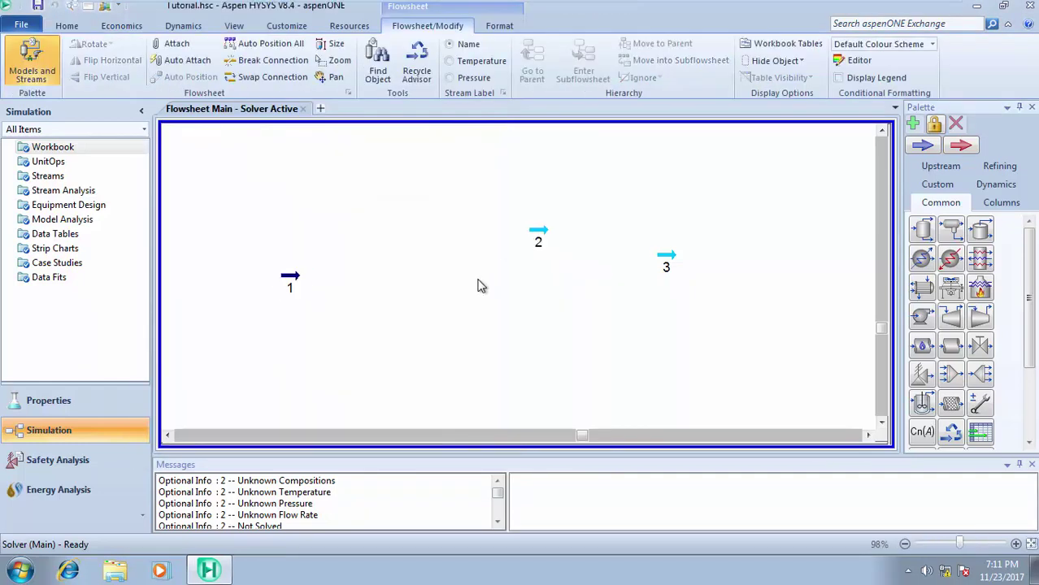
{"action": "left_click_drag", "start_coordinate": [295, 282], "coordinate": [425, 213]}
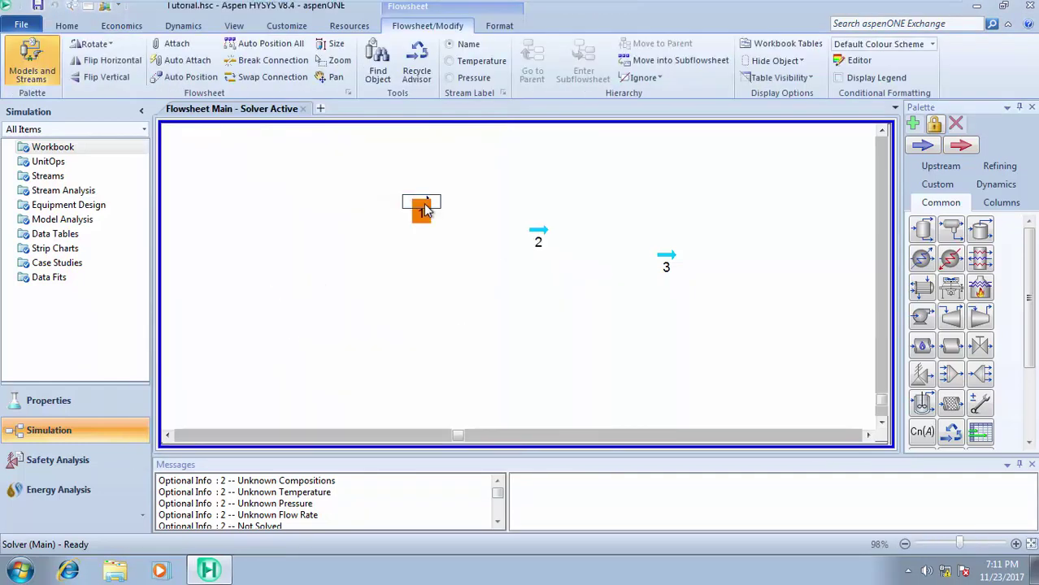
{"action": "left_click", "coordinate": [431, 233]}
{"action": "mouse_move", "coordinate": [419, 213]}
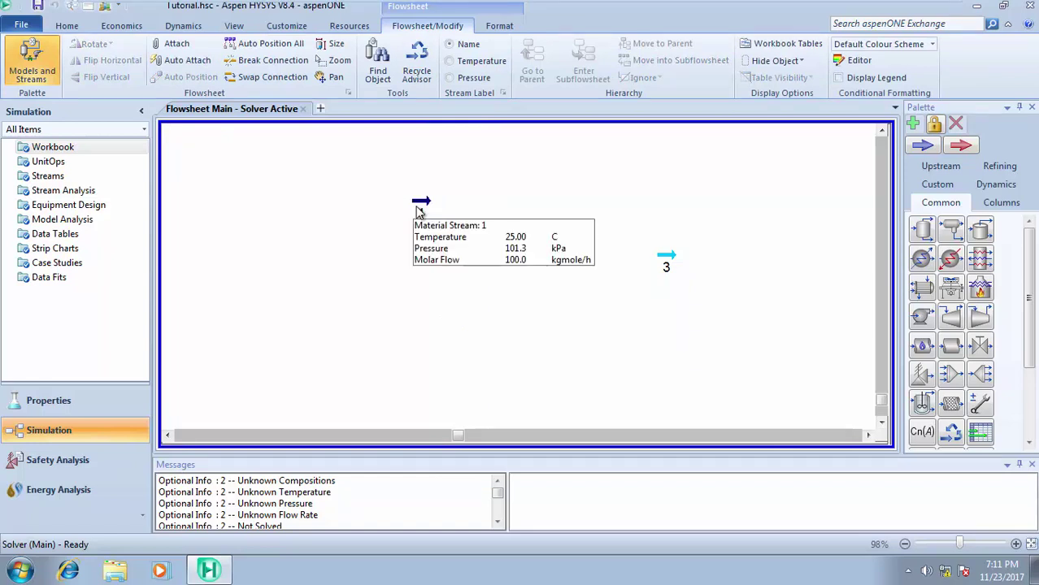
- Open the composition of stream 2 and enter mole fractions of 0.7 for methane, 0.1 for ethane and 0.1 for propane
{"action": "mouse_move", "coordinate": [545, 234]}
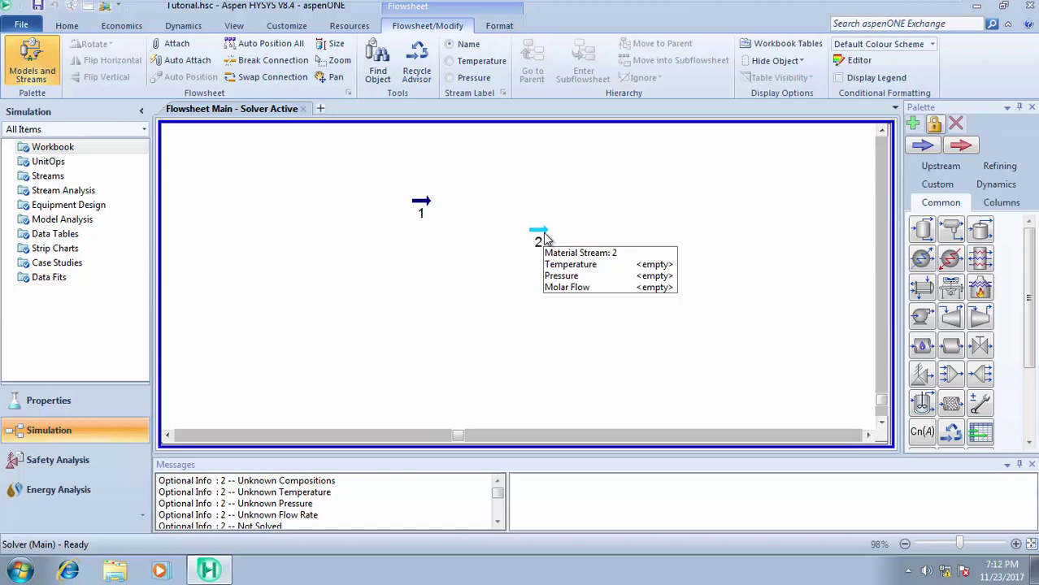
{"action": "double_click", "coordinate": [543, 234]}
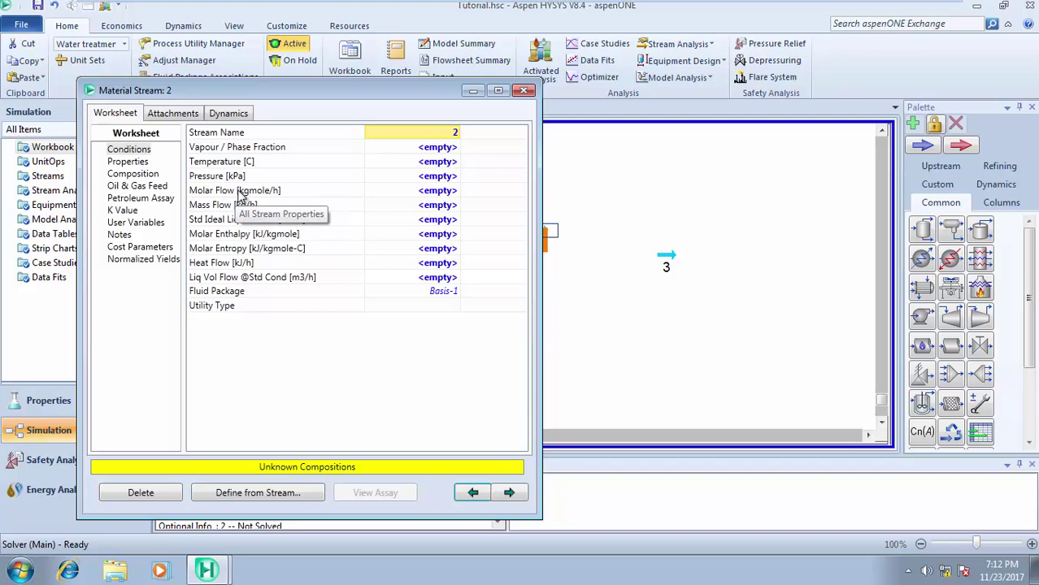
{"action": "double_click", "coordinate": [240, 194]}
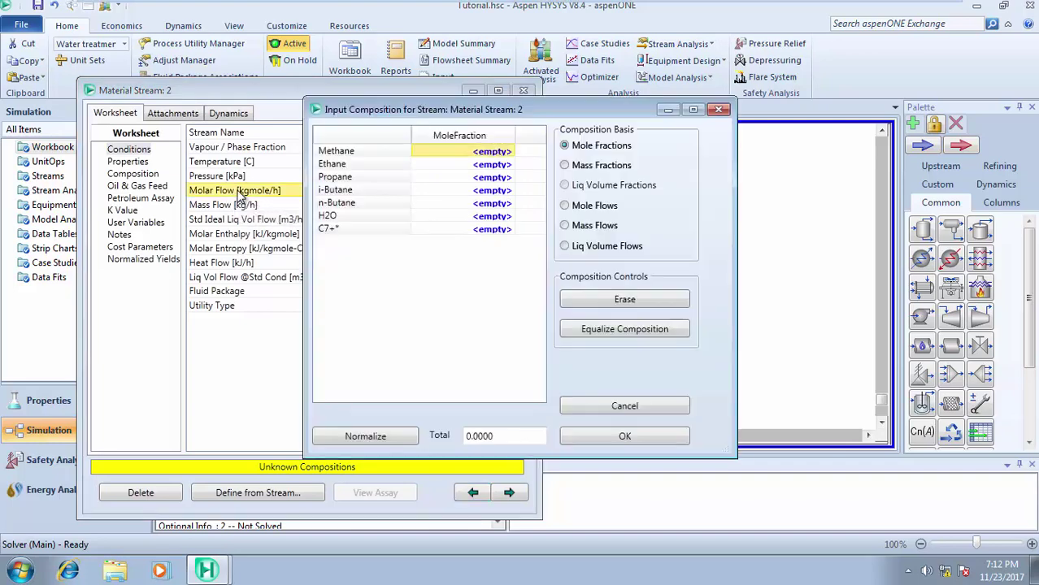
{"action": "left_click", "coordinate": [504, 157]}
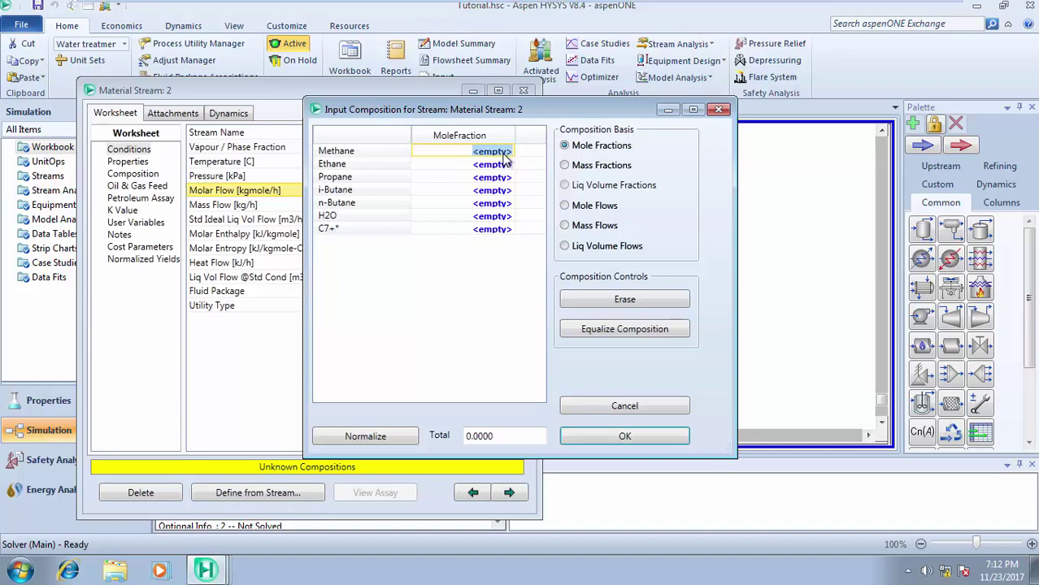
{"action": "type", "text": "0.7"}
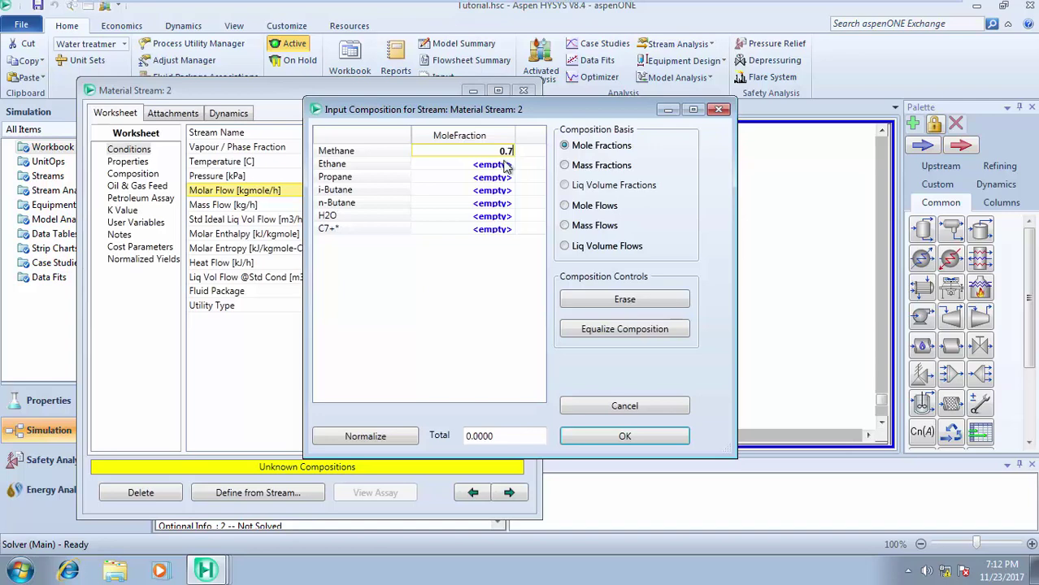
{"action": "left_click", "coordinate": [505, 165]}
{"action": "type", "text": "0"}
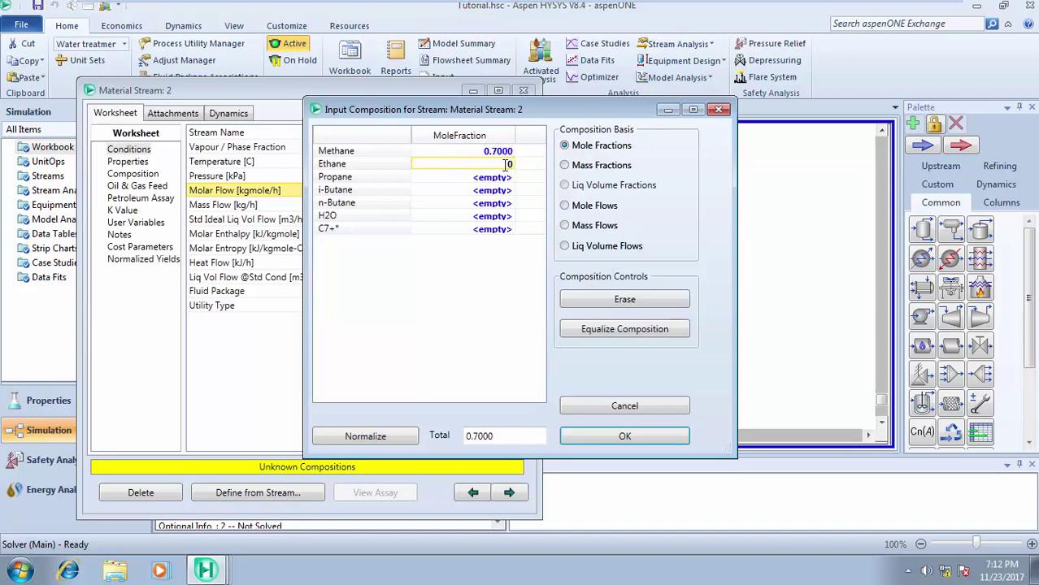
{"action": "type", "text": ".1"}
{"action": "left_click", "coordinate": [505, 179]}
{"action": "type", "text": "0.1"}
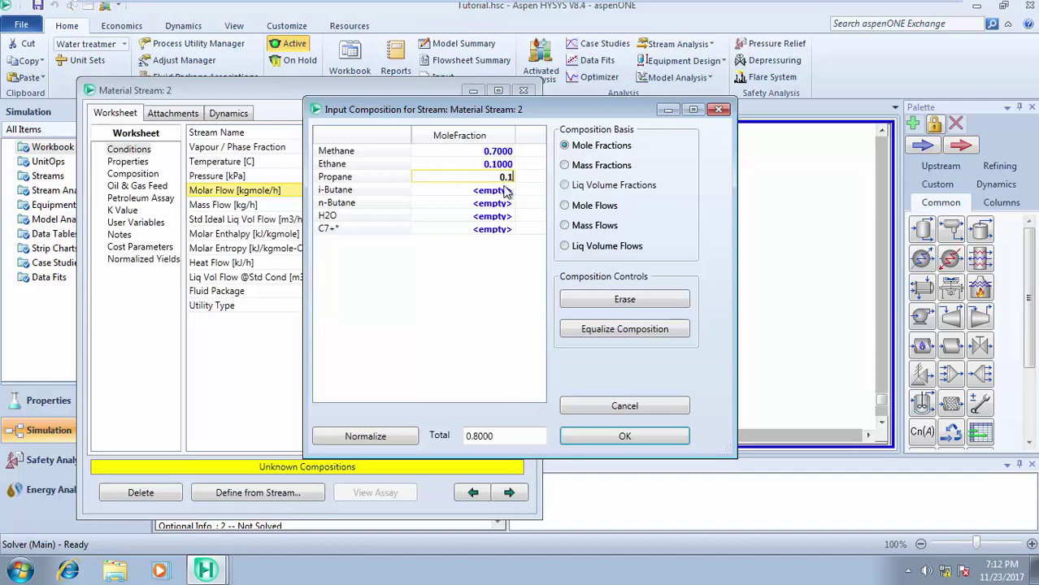
- Complete stream 2's mole fractions: i-butane 0.04, n-butane 0.01, H2O 0.03 and C7+* 0.02, and accept the composition
{"action": "left_click", "coordinate": [506, 192]}
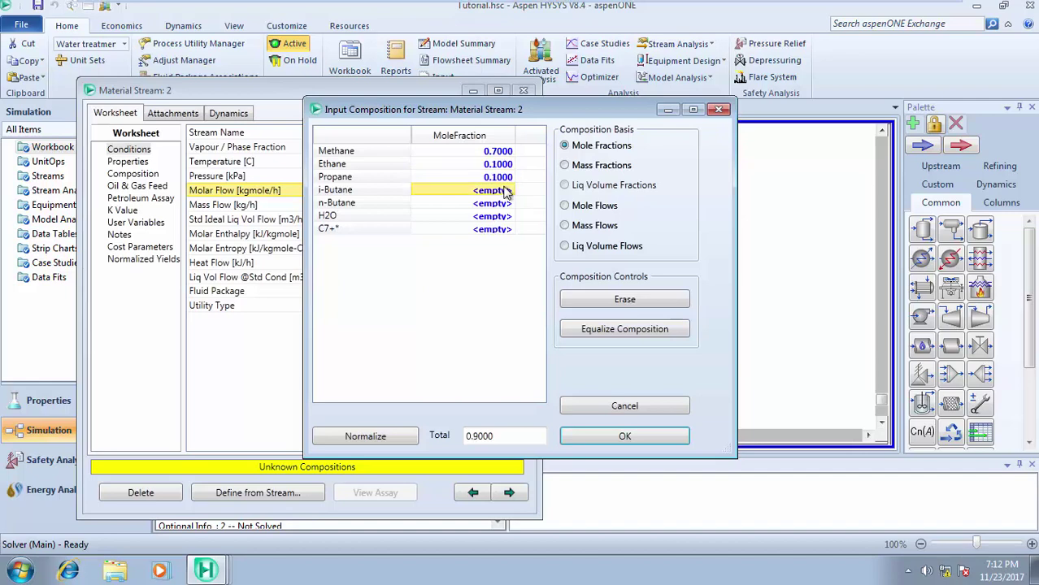
{"action": "type", "text": "0.0"}
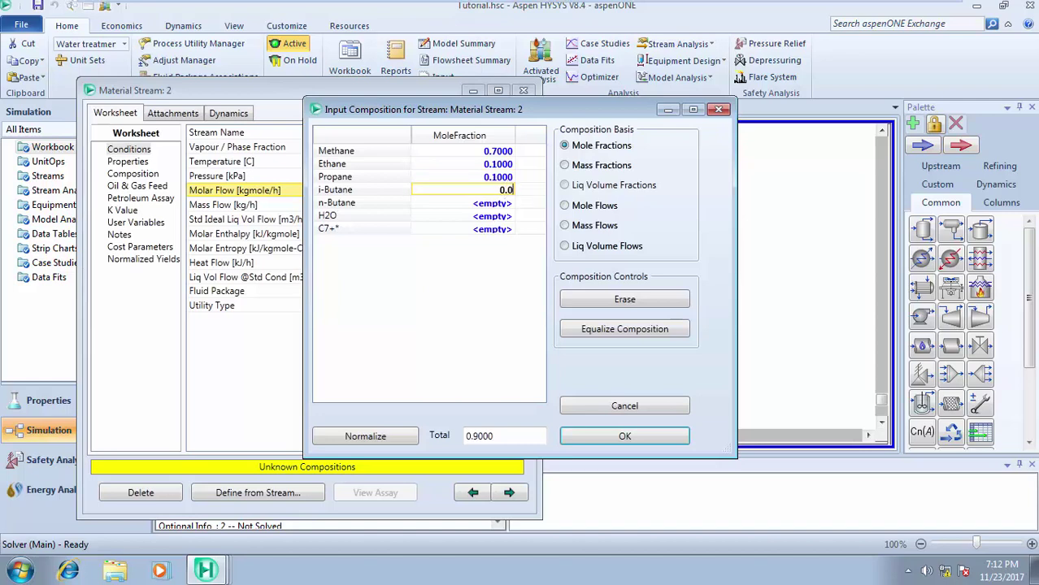
{"action": "type", "text": "4"}
{"action": "left_click", "coordinate": [506, 204]}
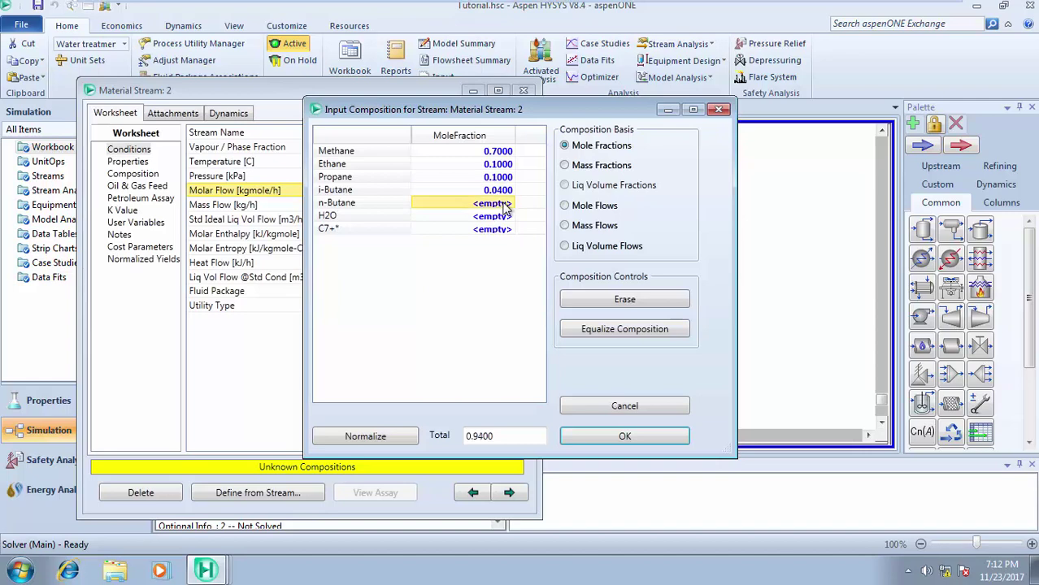
{"action": "type", "text": "0.0"}
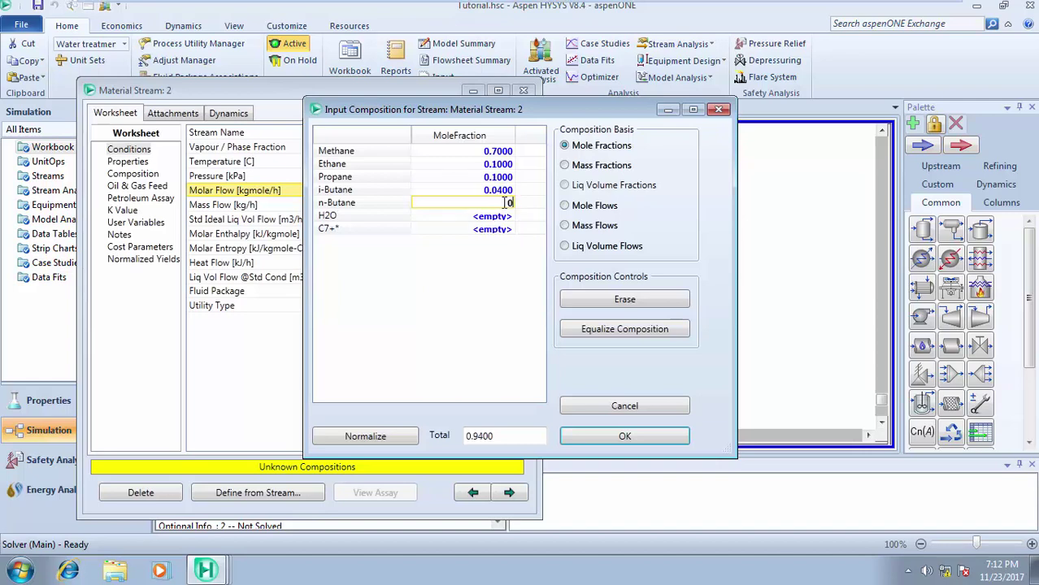
{"action": "type", "text": "1"}
{"action": "left_click", "coordinate": [503, 217]}
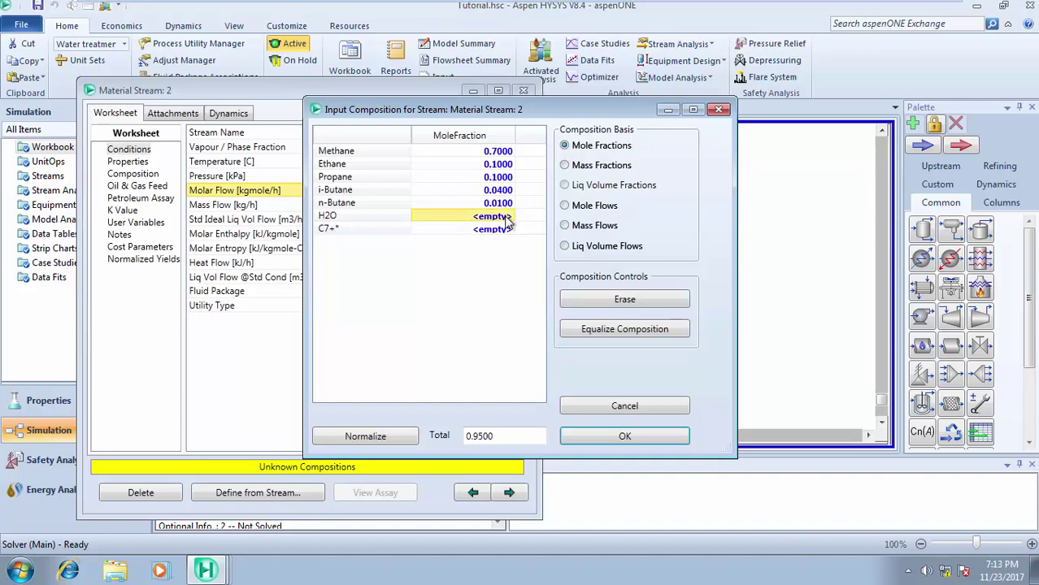
{"action": "type", "text": "0.0"}
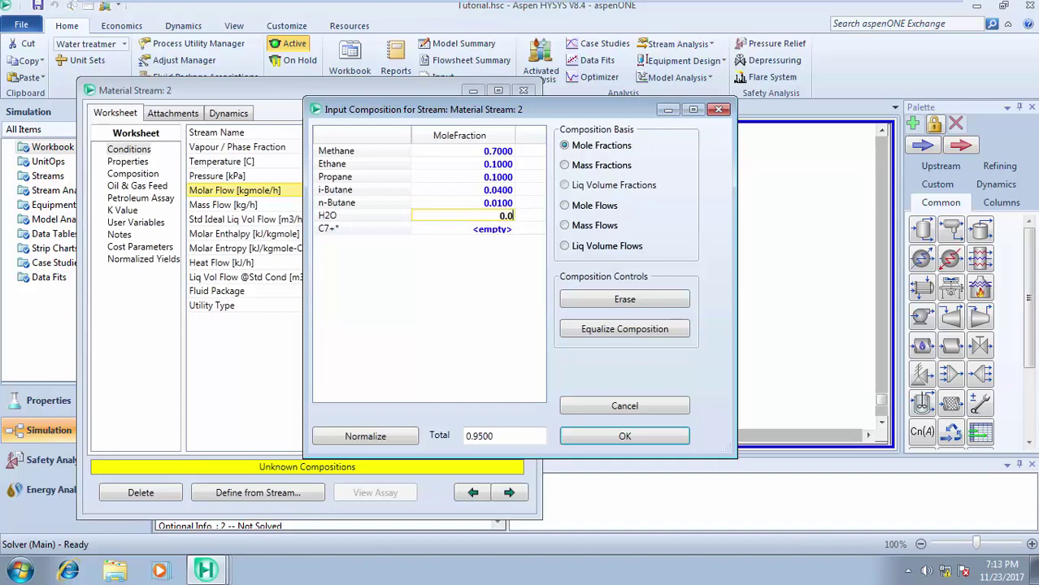
{"action": "type", "text": "3"}
{"action": "left_click", "coordinate": [507, 230]}
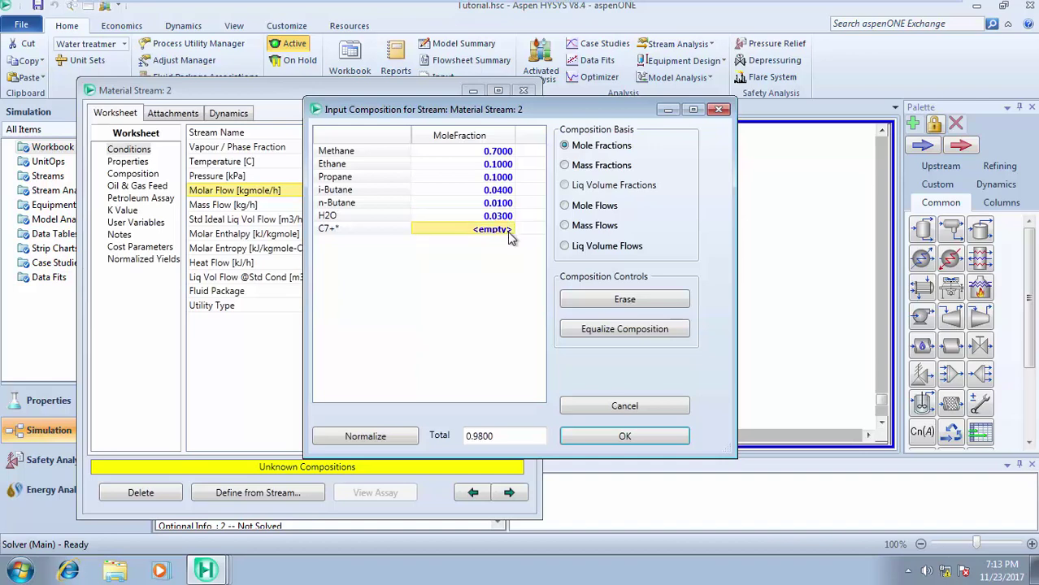
{"action": "type", "text": "0."}
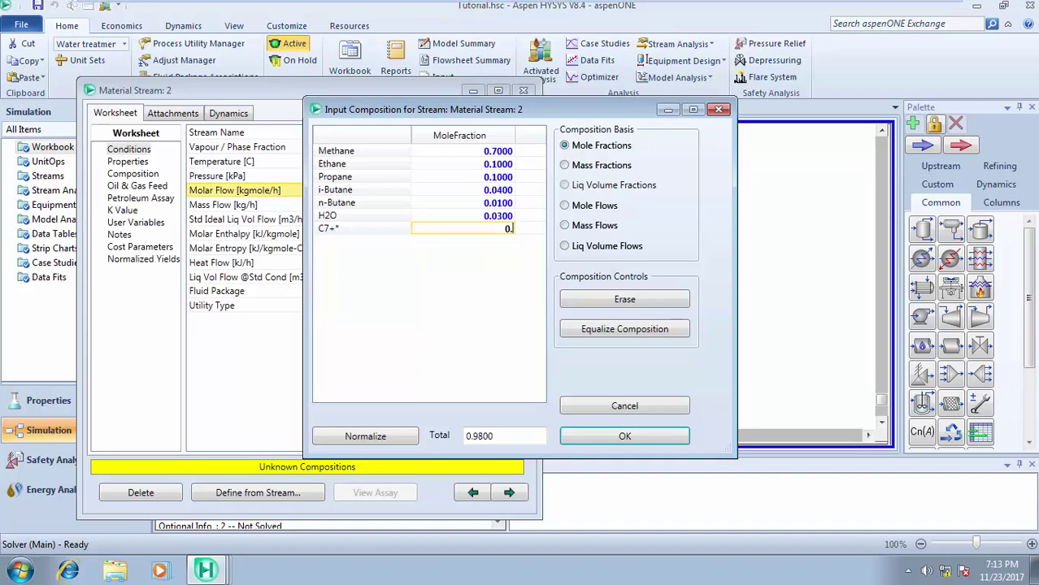
{"action": "type", "text": "02"}
{"action": "left_click", "coordinate": [506, 203]}
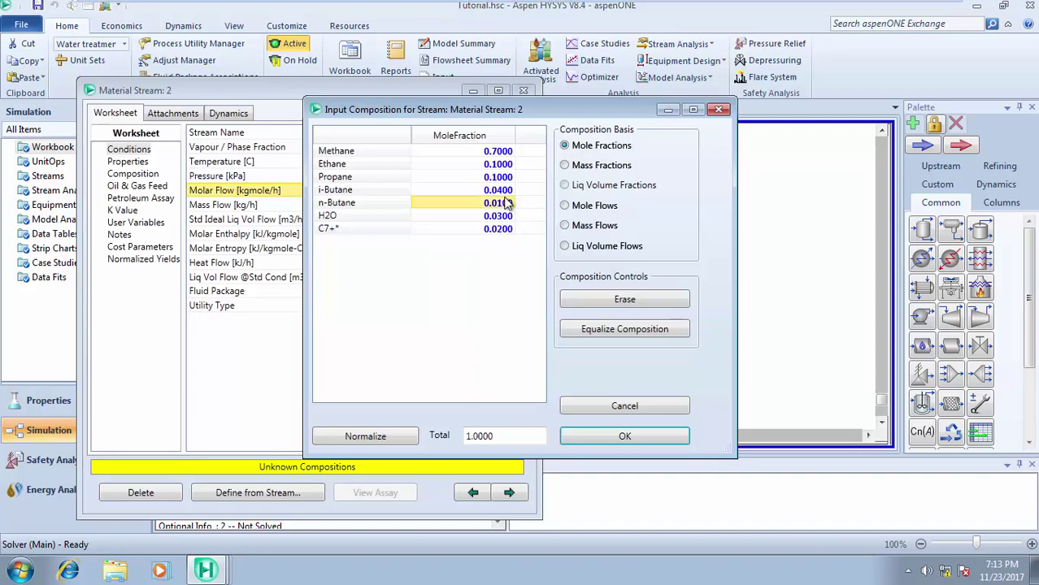
{"action": "left_click", "coordinate": [623, 435]}
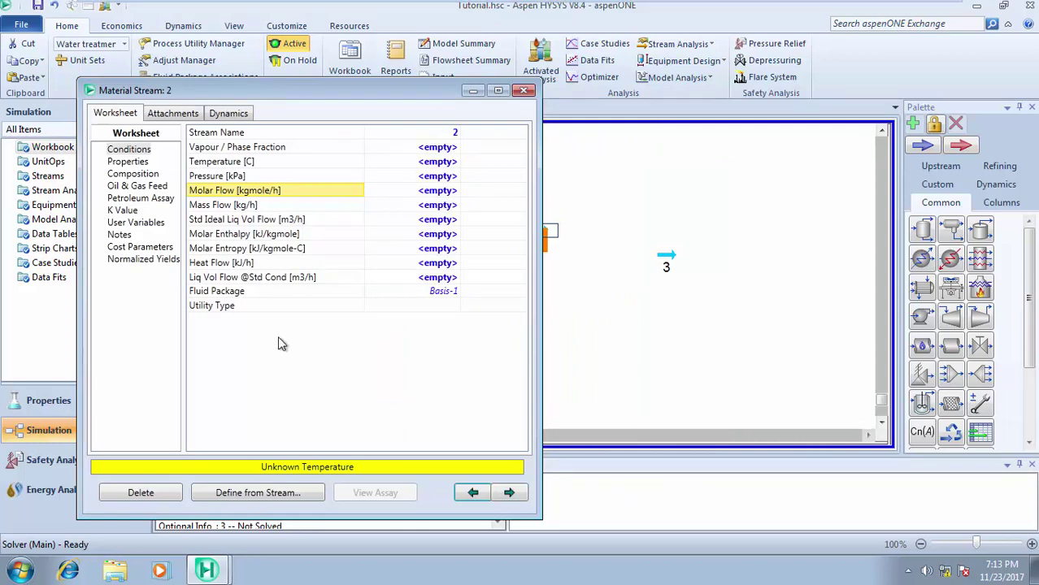
- Set the vapour fraction of stream 2 to 1 and its temperature to 10 °C
{"action": "left_click", "coordinate": [438, 148]}
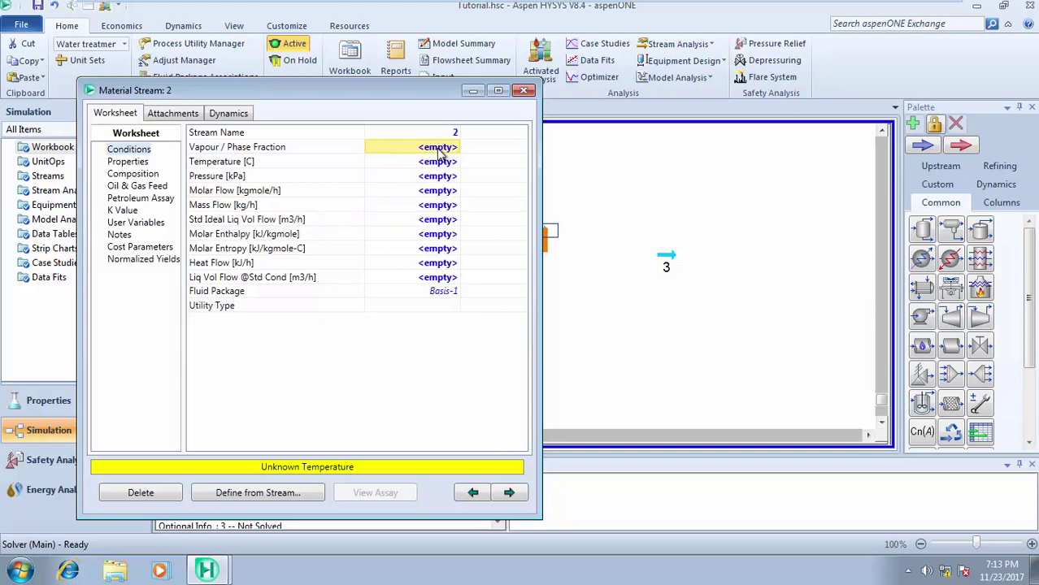
{"action": "type", "text": "1"}
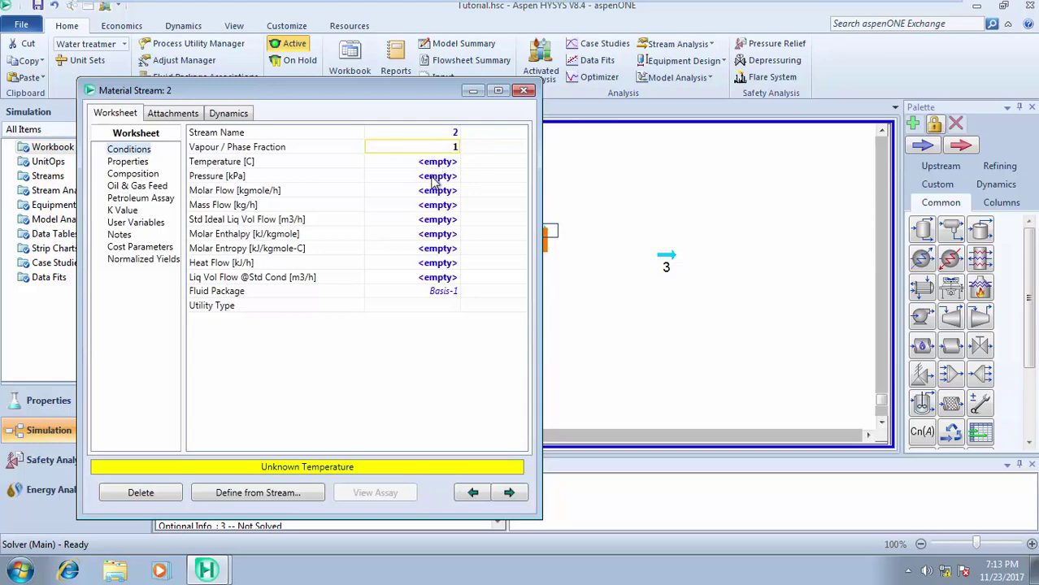
{"action": "left_click", "coordinate": [433, 163]}
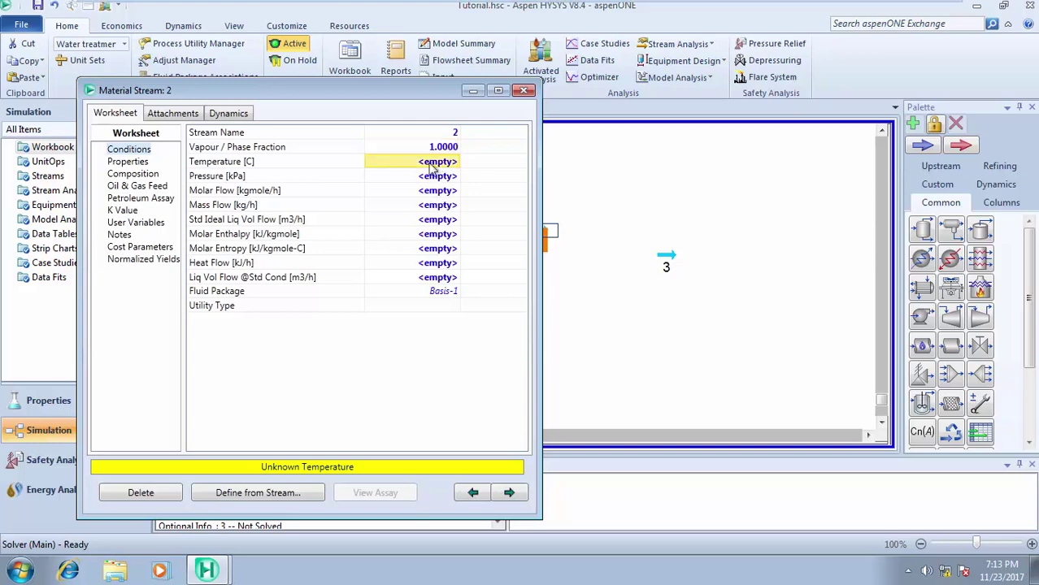
{"action": "left_click", "coordinate": [434, 162]}
{"action": "type", "text": "10"}
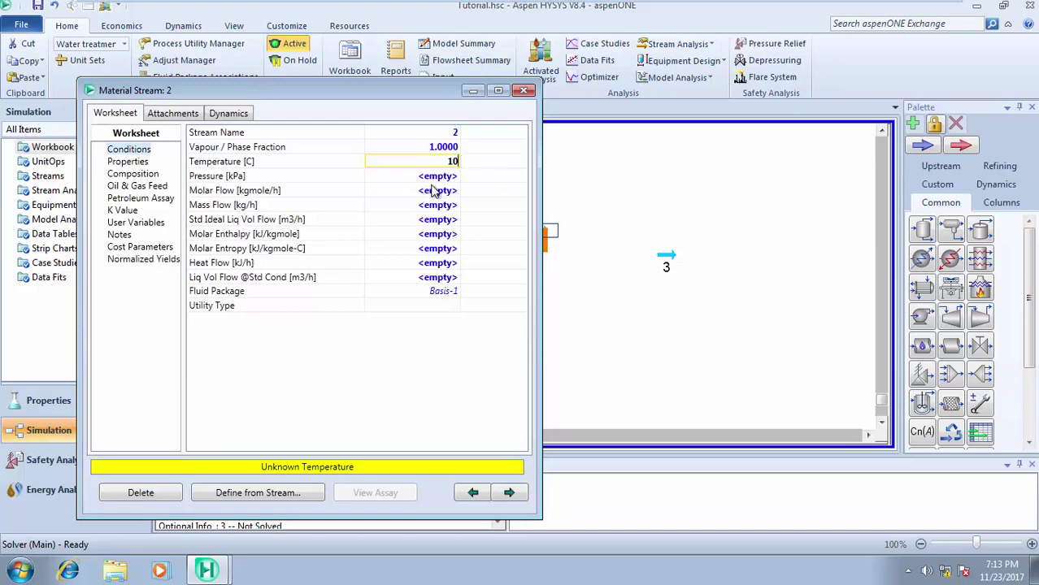
- Set the mass flow of stream 2 to 100 kg/h and close the stream's property window
{"action": "left_click", "coordinate": [433, 190]}
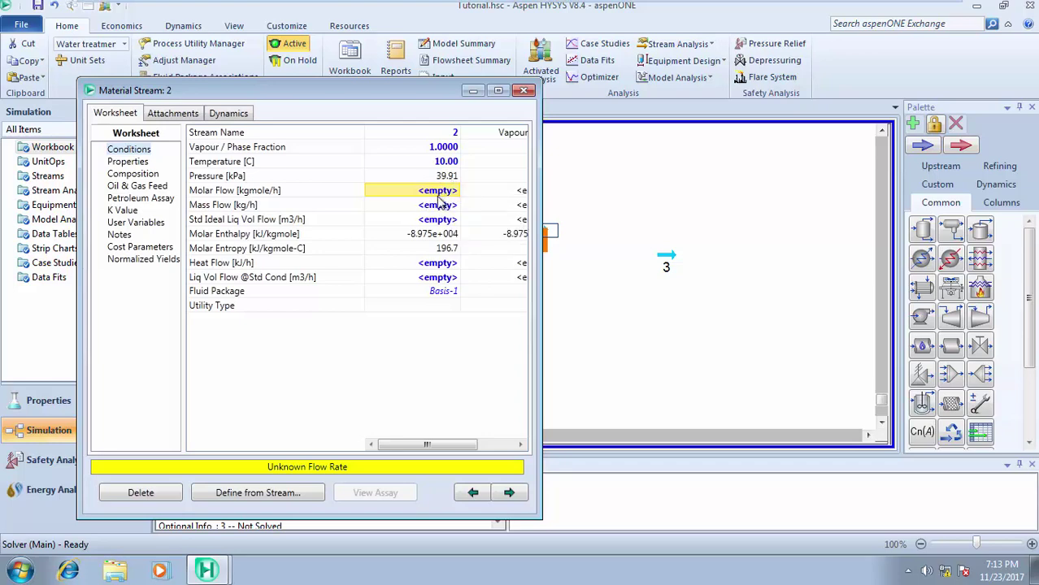
{"action": "left_click", "coordinate": [438, 206]}
{"action": "type", "text": "100"}
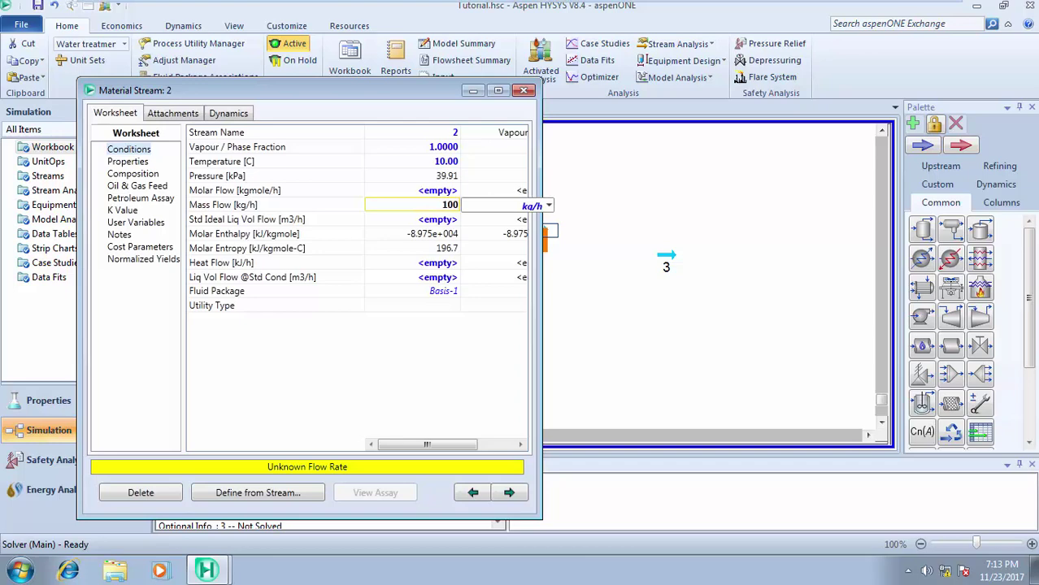
{"action": "left_click", "coordinate": [441, 235]}
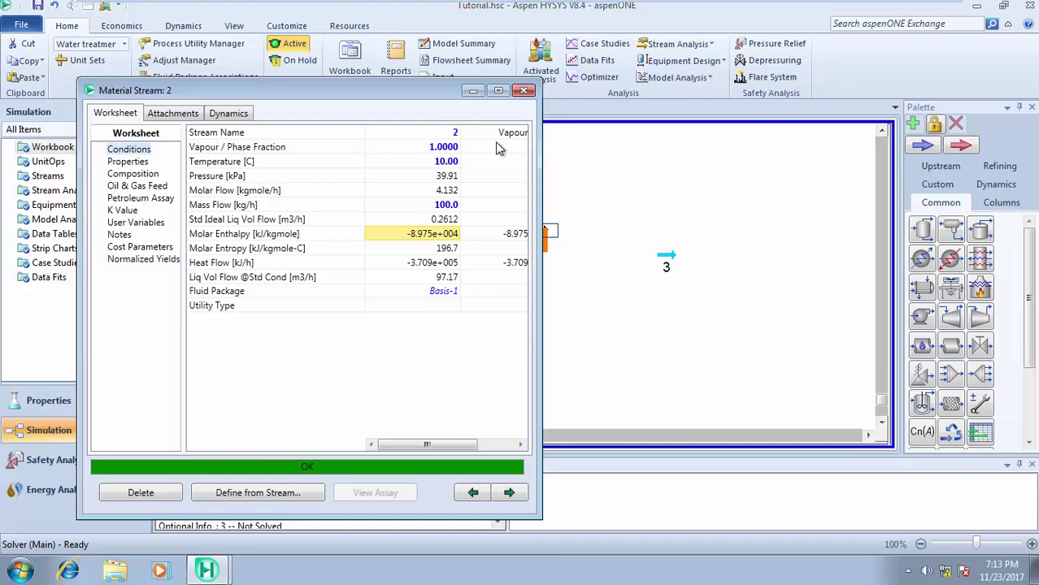
{"action": "left_click", "coordinate": [524, 91]}
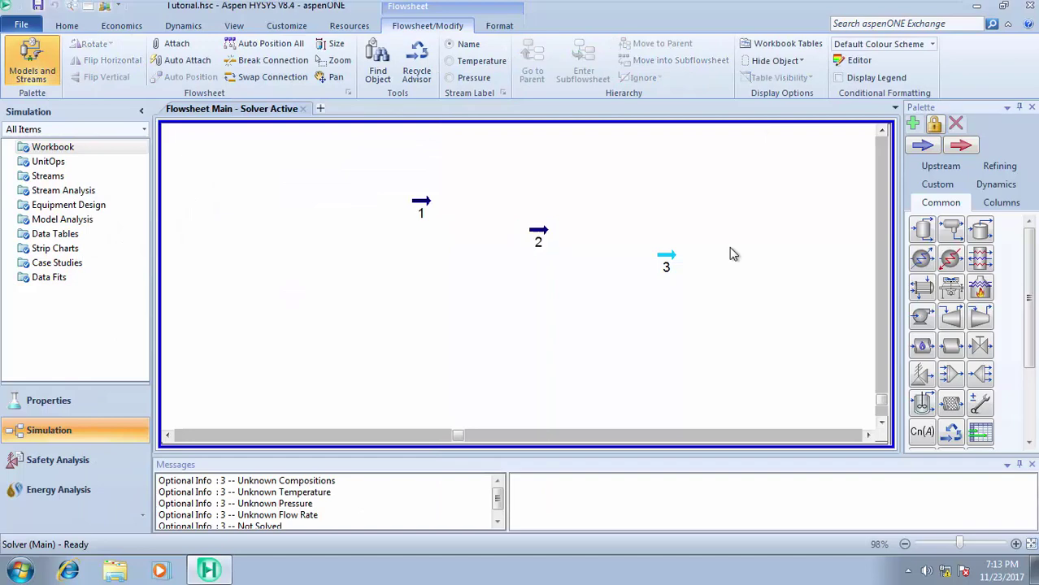
- Open the composition of stream 3 and enter mass fractions of 0.6 for methane, 0.2 for ethane and 0.1 for propane
{"action": "double_click", "coordinate": [665, 259]}
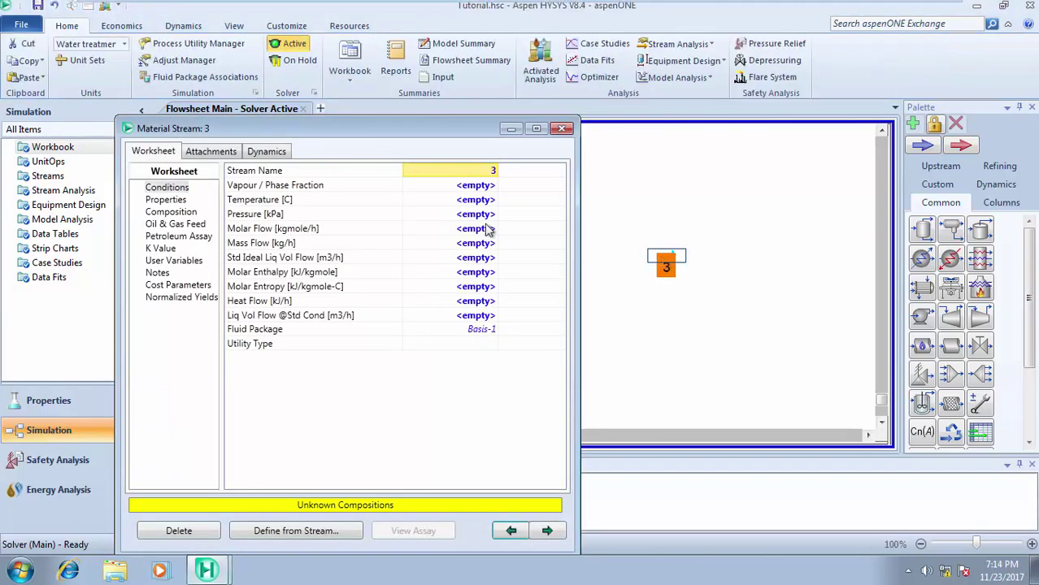
{"action": "double_click", "coordinate": [251, 246]}
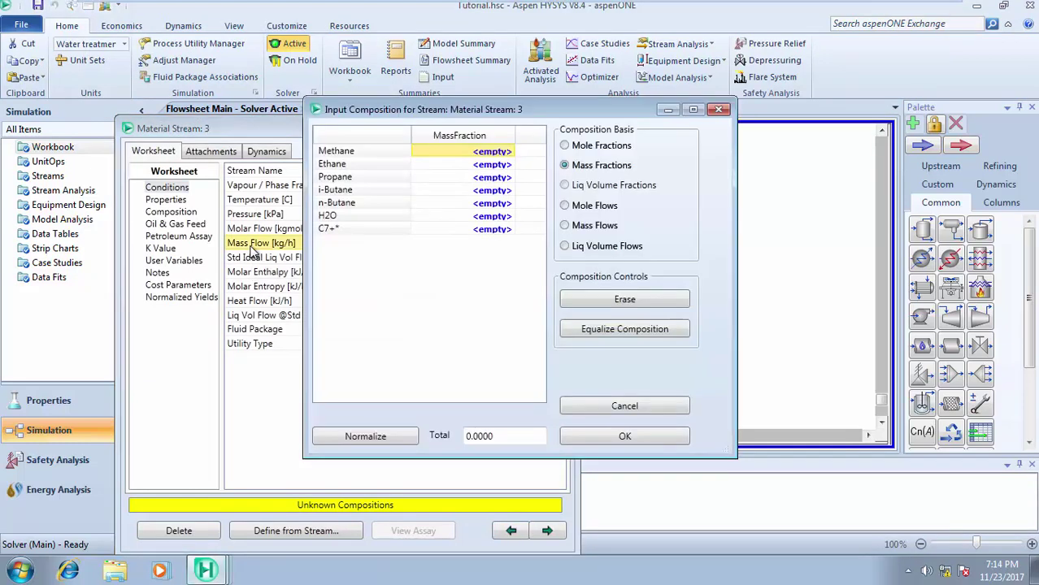
{"action": "left_click", "coordinate": [482, 152]}
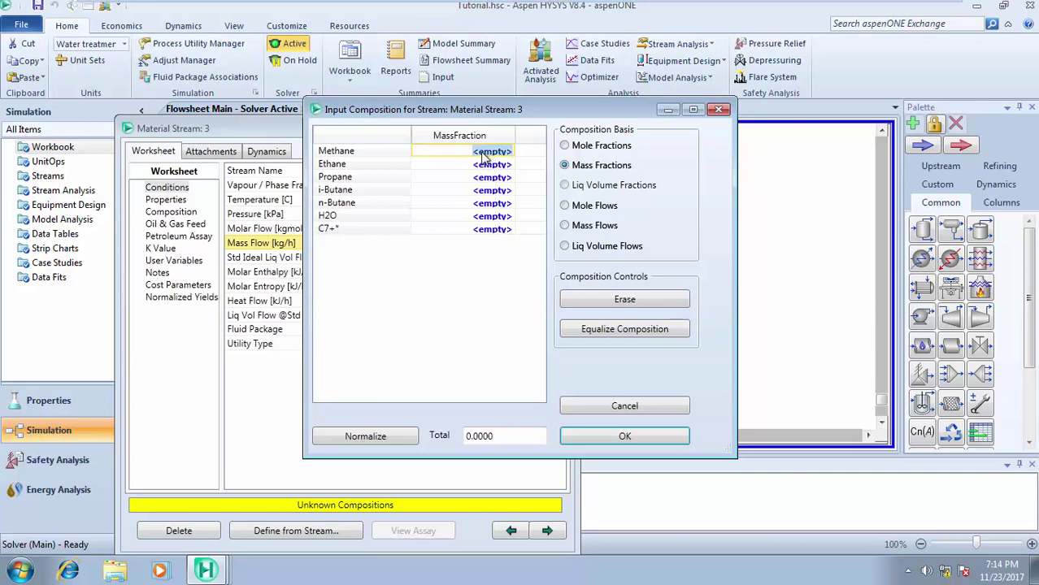
{"action": "type", "text": "0.6"}
{"action": "left_click", "coordinate": [485, 167]}
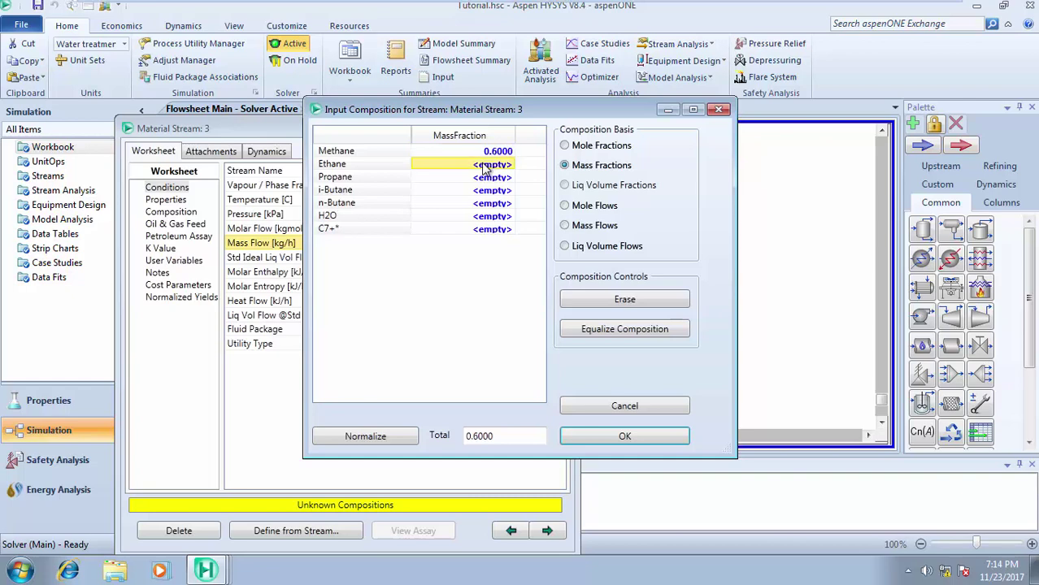
{"action": "type", "text": "0."}
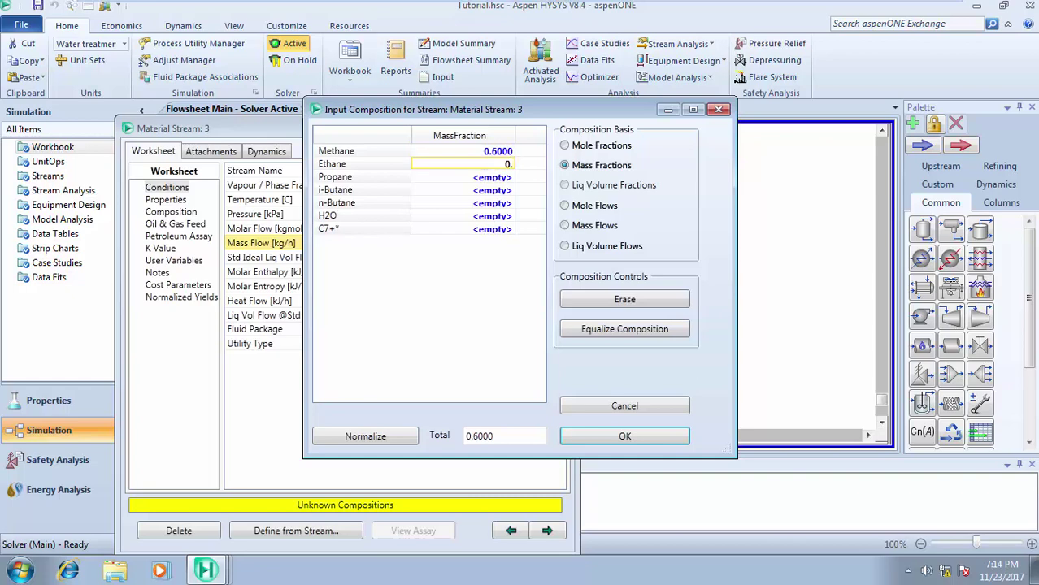
{"action": "type", "text": "2"}
{"action": "left_click", "coordinate": [489, 180]}
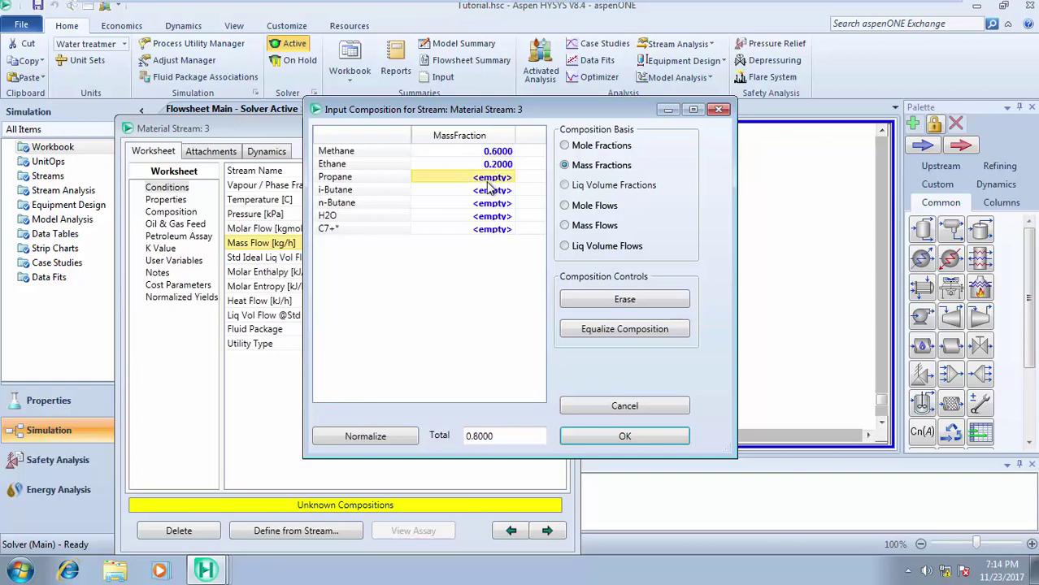
{"action": "type", "text": "0."}
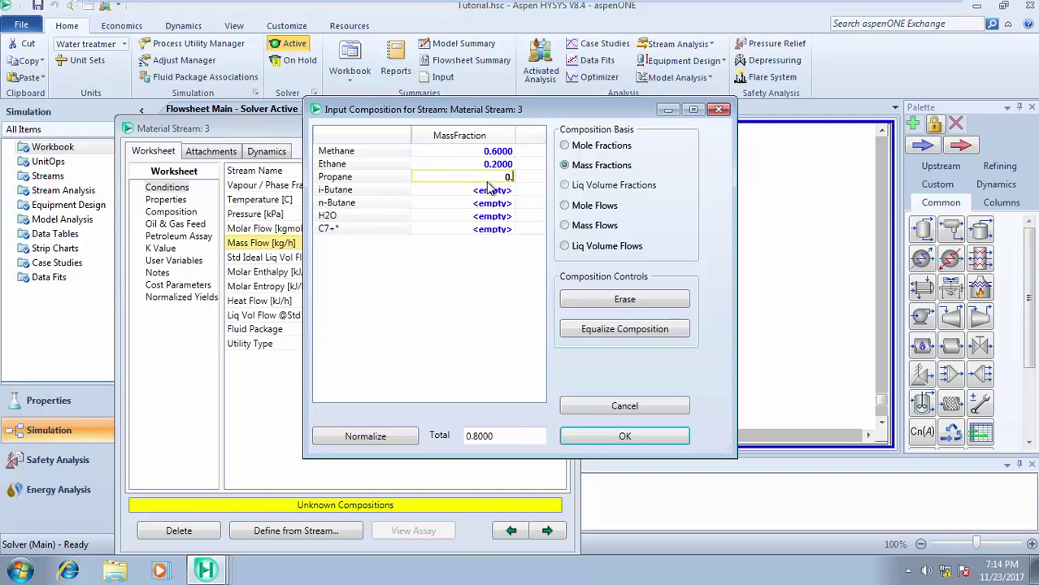
{"action": "type", "text": "1"}
- Enter stream 3 mass fractions of 0.05 for i-butane and 0.04 for n-butane
{"action": "left_click", "coordinate": [489, 190]}
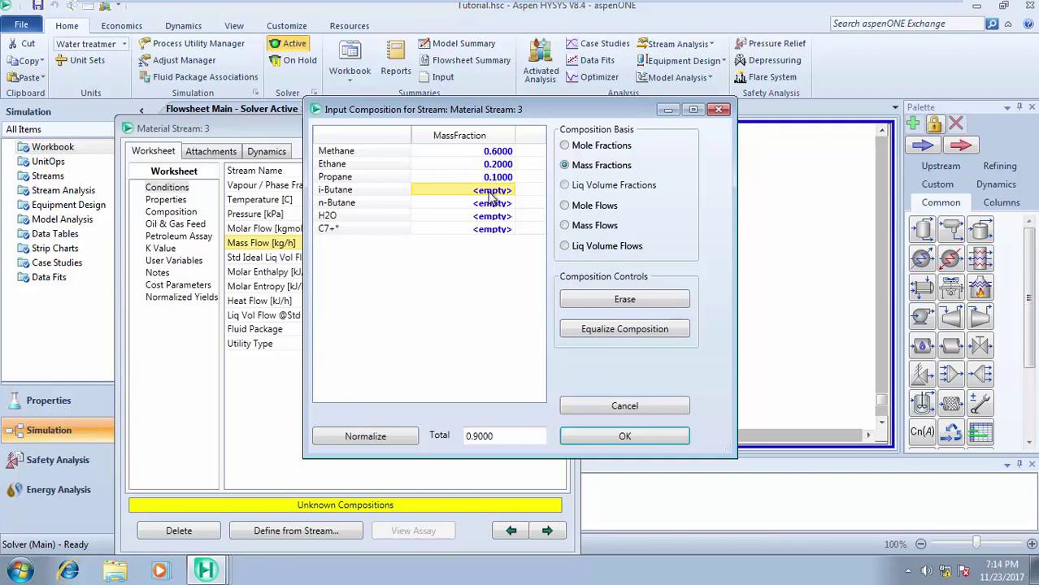
{"action": "type", "text": "0."}
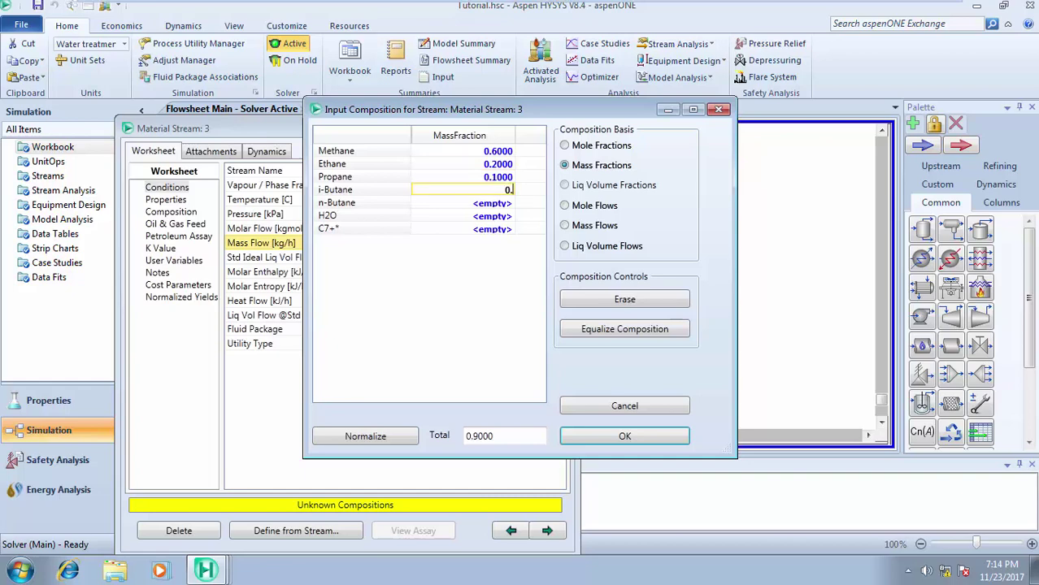
{"action": "type", "text": "05"}
{"action": "key", "text": "Return"}
{"action": "type", "text": "0"}
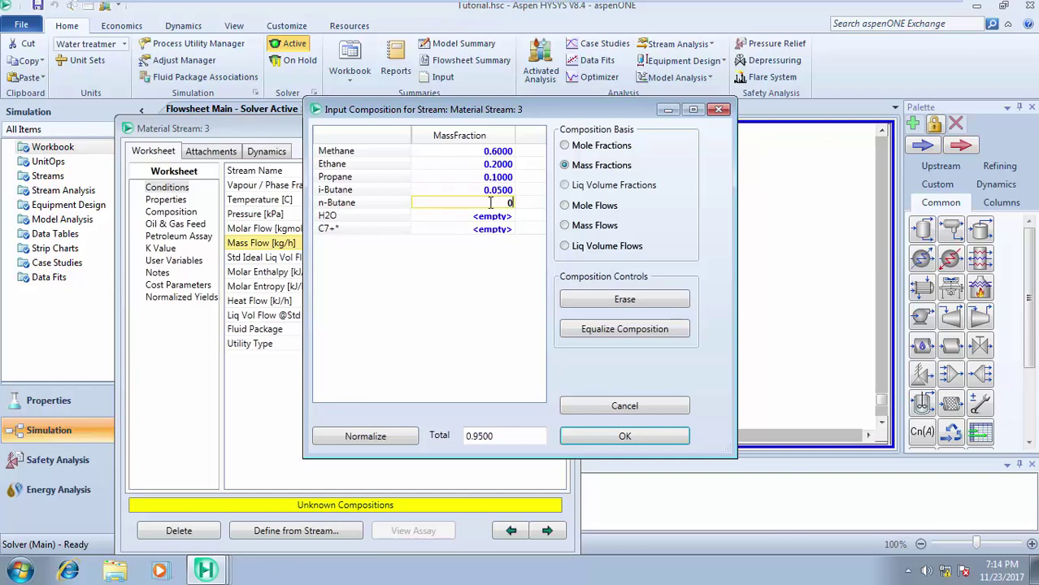
{"action": "type", "text": ".04"}
{"action": "left_click", "coordinate": [494, 216]}
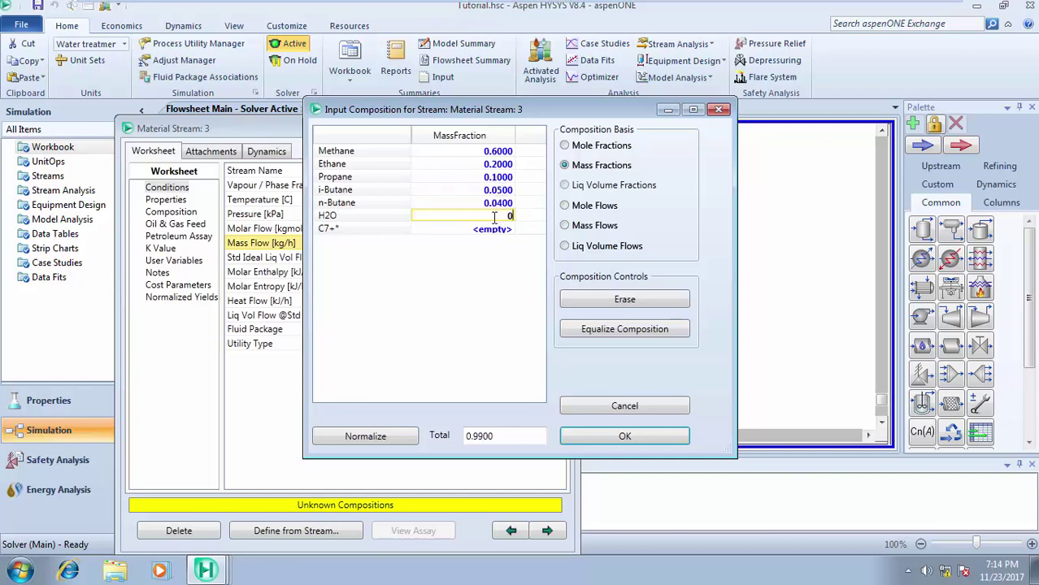
{"action": "type", "text": "0.02"}
{"action": "left_click", "coordinate": [499, 230]}
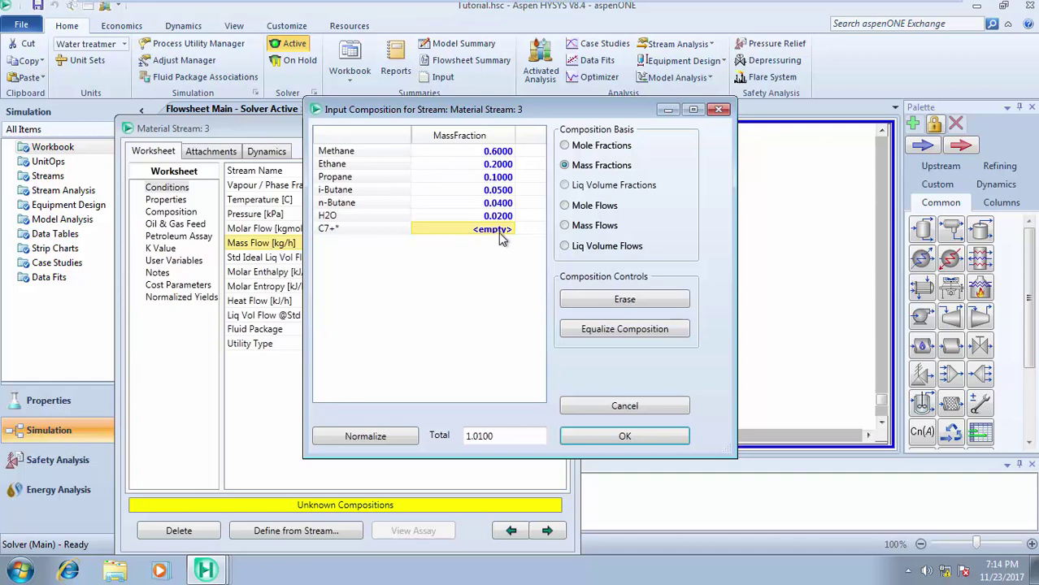
{"action": "type", "text": "0."}
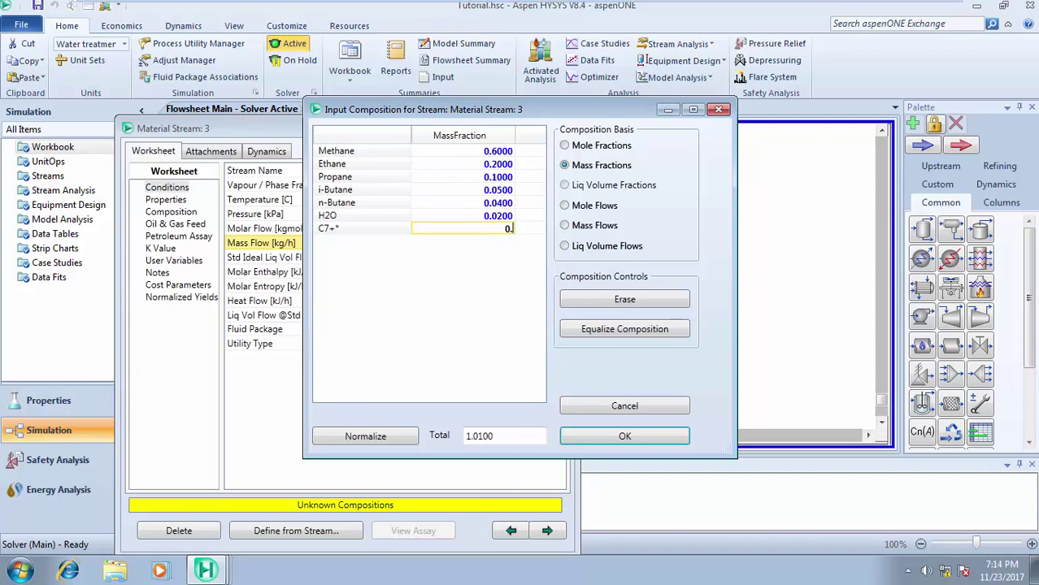
{"action": "left_click", "coordinate": [505, 218]}
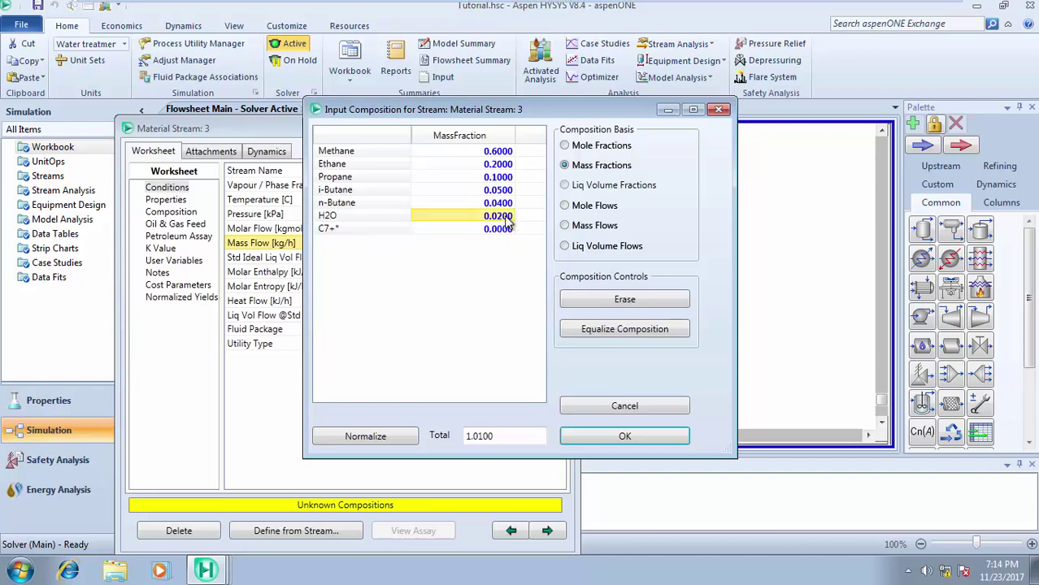
{"action": "type", "text": "0.0"}
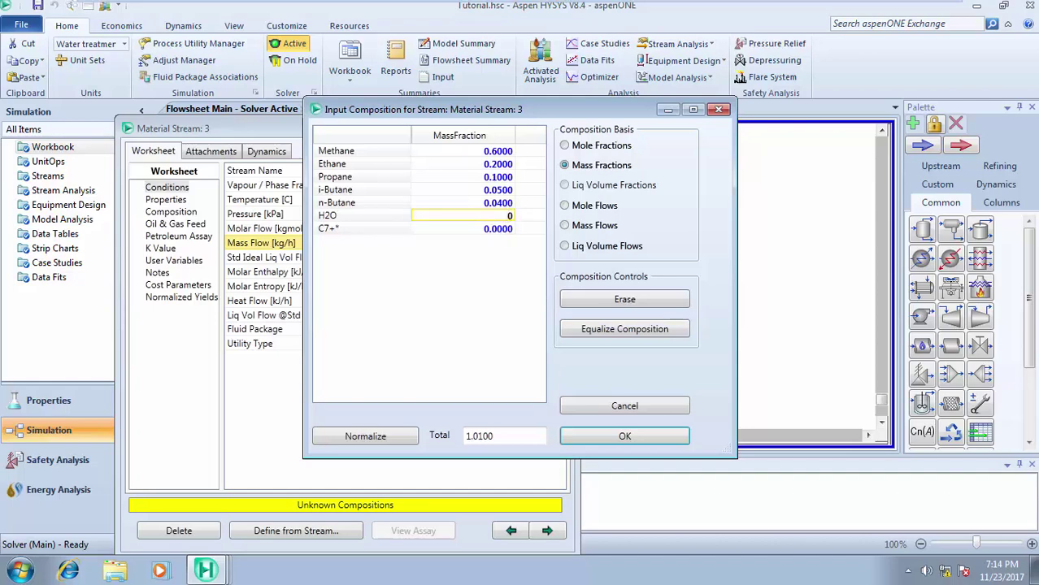
{"action": "type", "text": "1"}
{"action": "left_click", "coordinate": [505, 234]}
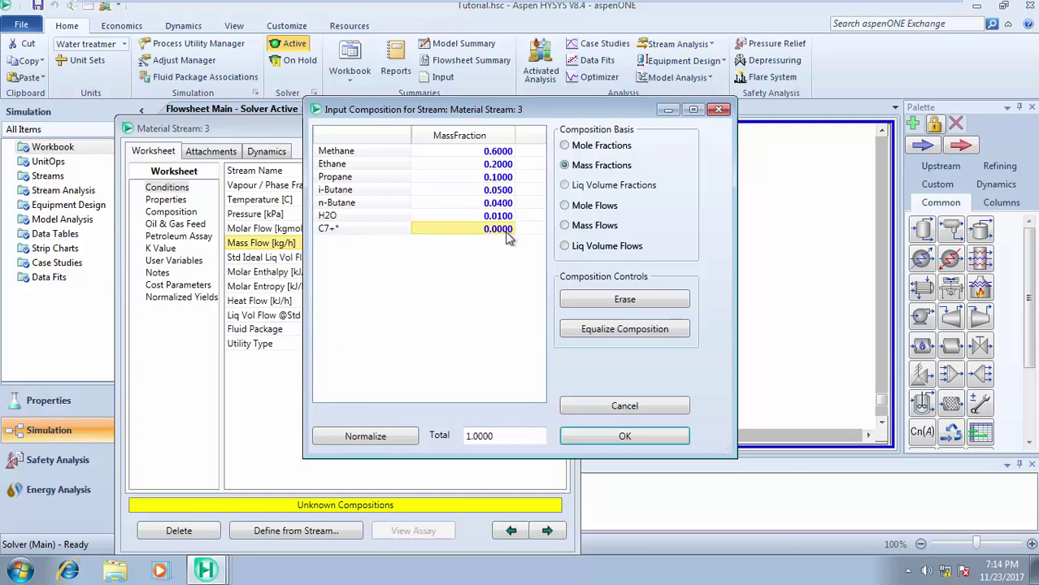
- Set the stream 3 mass fractions of H2O and C7+* to 0.005 each and accept the composition
{"action": "left_click", "coordinate": [504, 220]}
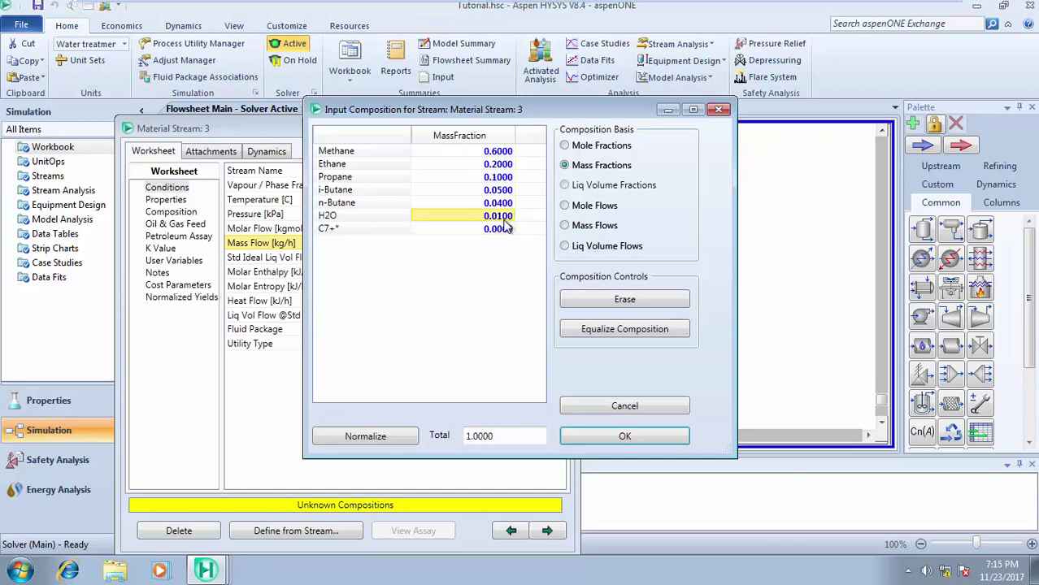
{"action": "key", "text": "BackSpace"}
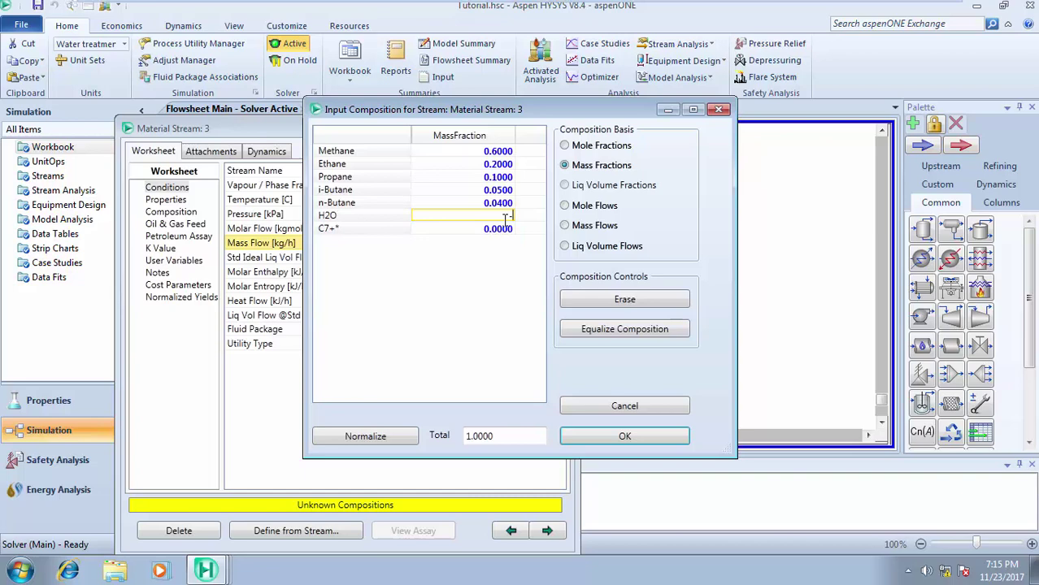
{"action": "type", "text": "0.005"}
{"action": "left_click", "coordinate": [505, 232]}
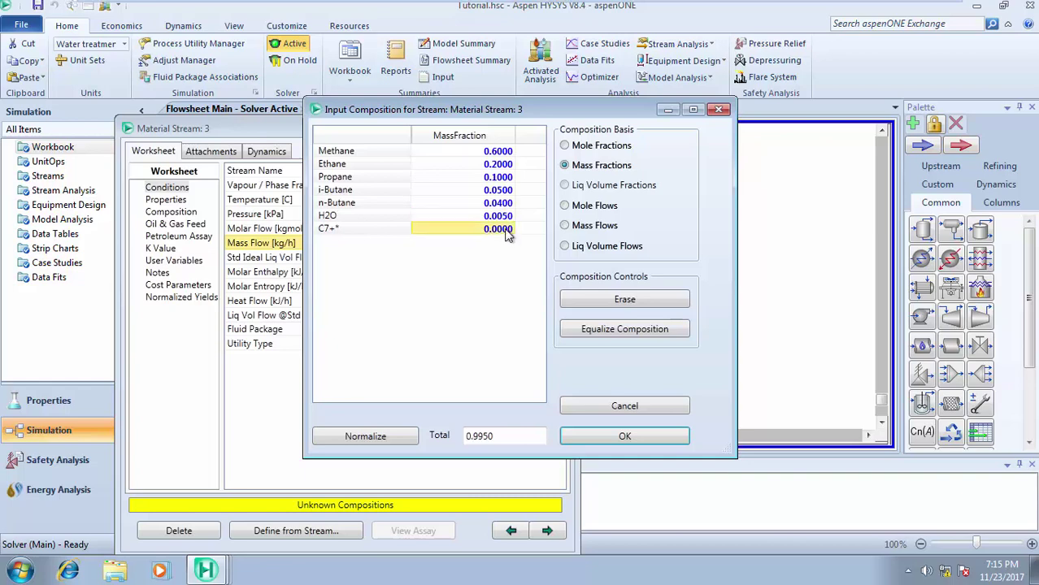
{"action": "type", "text": "0.0"}
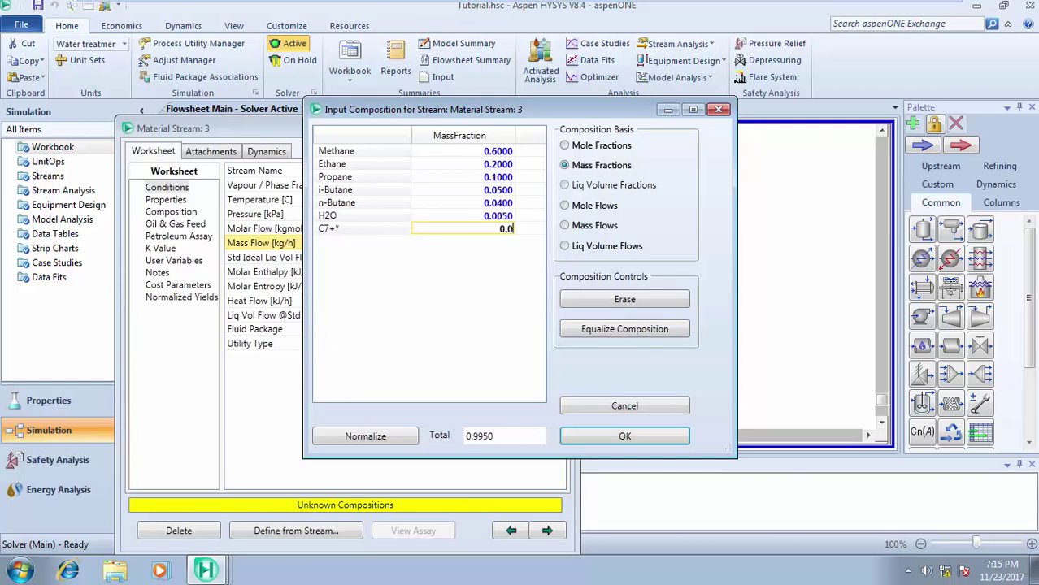
{"action": "type", "text": "05"}
{"action": "left_click", "coordinate": [504, 204]}
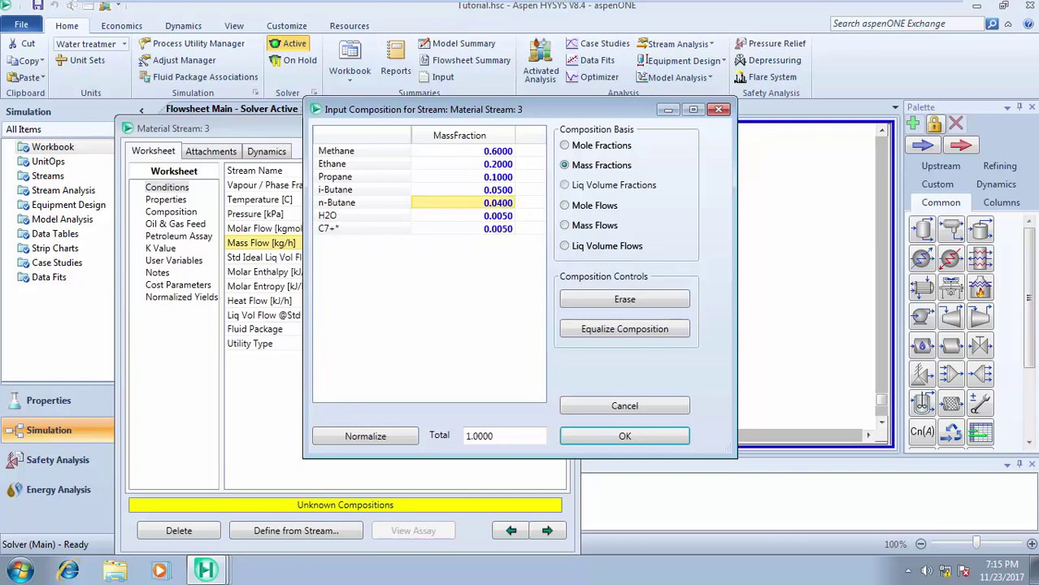
{"action": "left_click", "coordinate": [639, 439]}
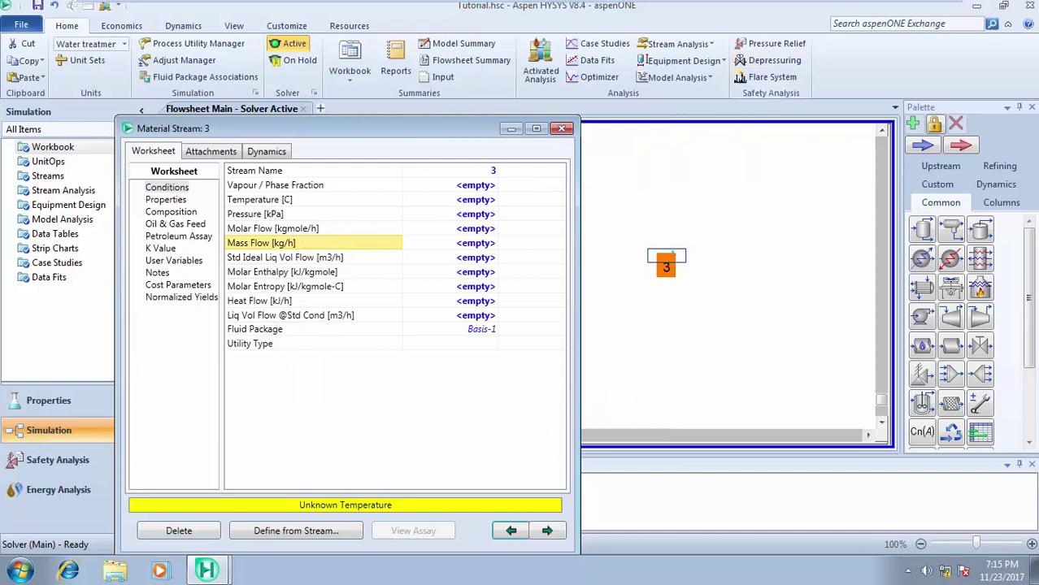
- Set the vapour fraction of stream 3 to 0 and its pressure to 1 atm
{"action": "left_click", "coordinate": [474, 186]}
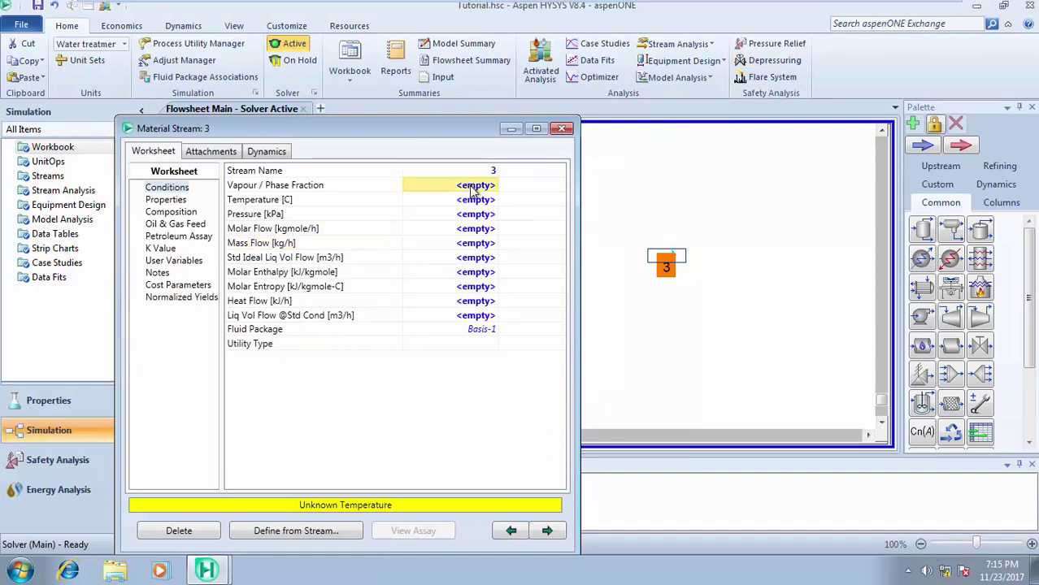
{"action": "type", "text": "0"}
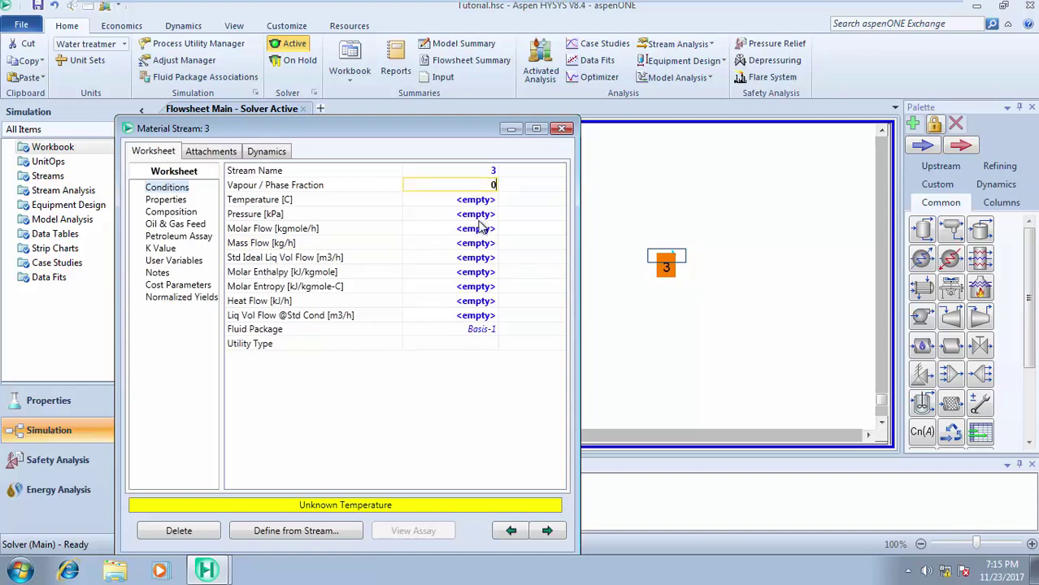
{"action": "left_click", "coordinate": [480, 216]}
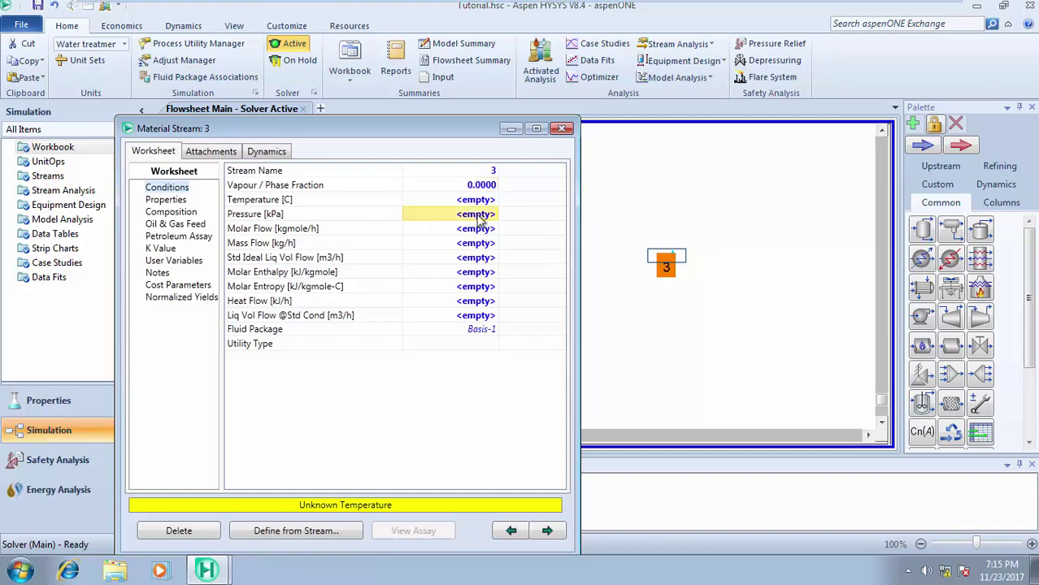
{"action": "type", "text": "1"}
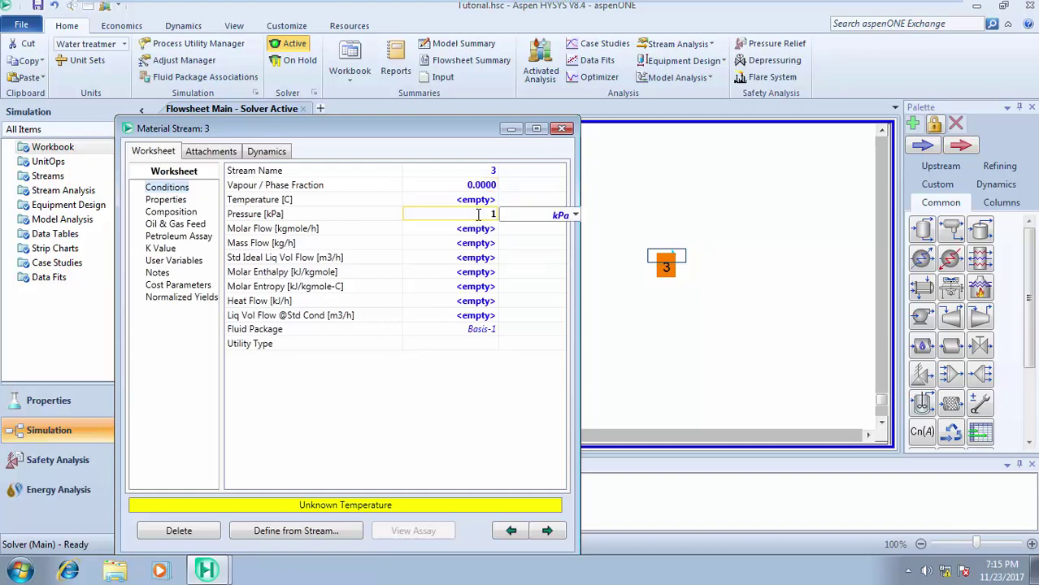
{"action": "left_click", "coordinate": [574, 215]}
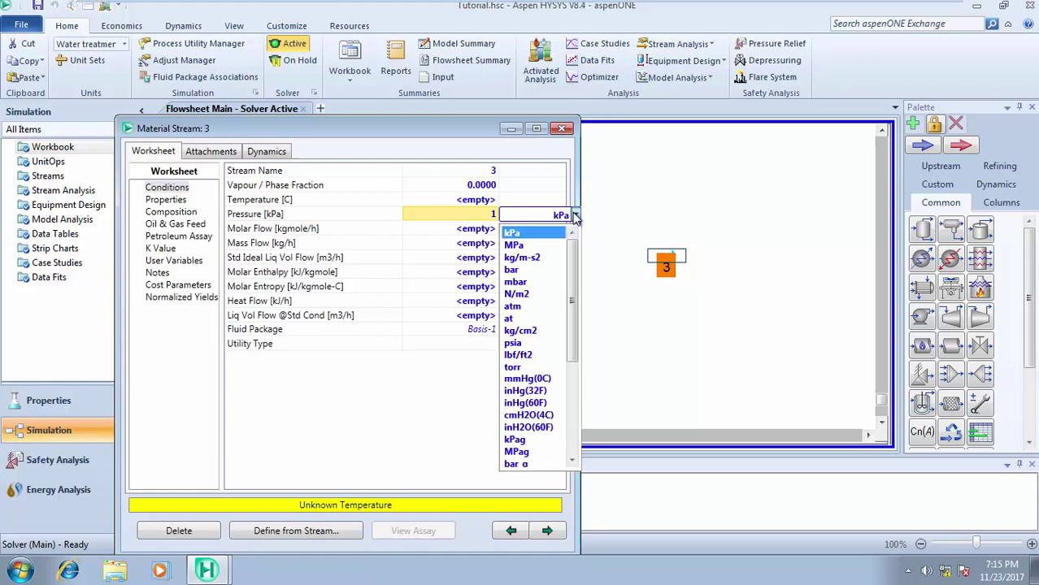
{"action": "left_click", "coordinate": [523, 304]}
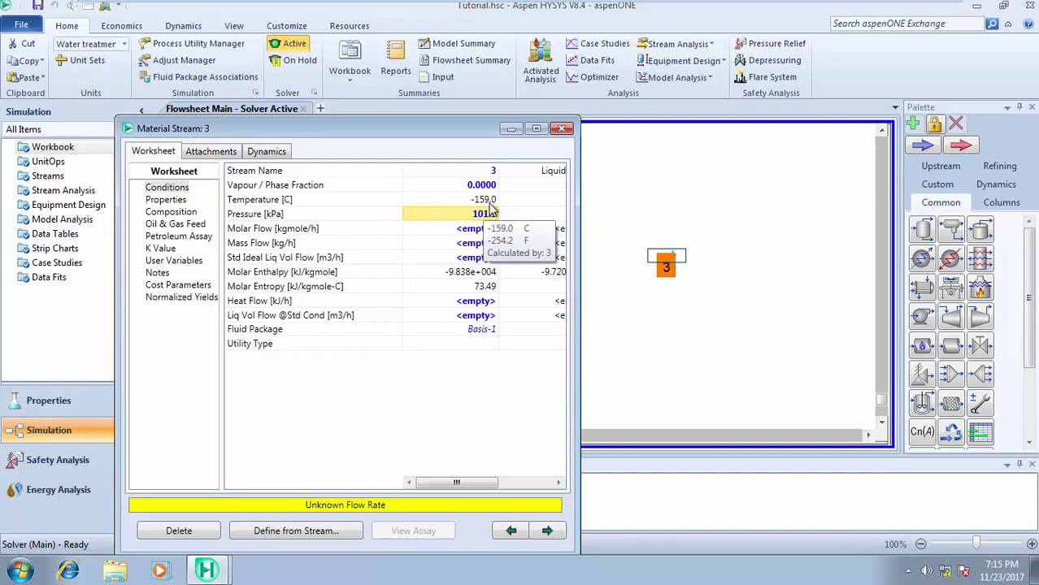
- Set the standard ideal liquid volume flow of stream 3 to 100 m3/h and close the stream's property window
{"action": "left_click", "coordinate": [470, 260]}
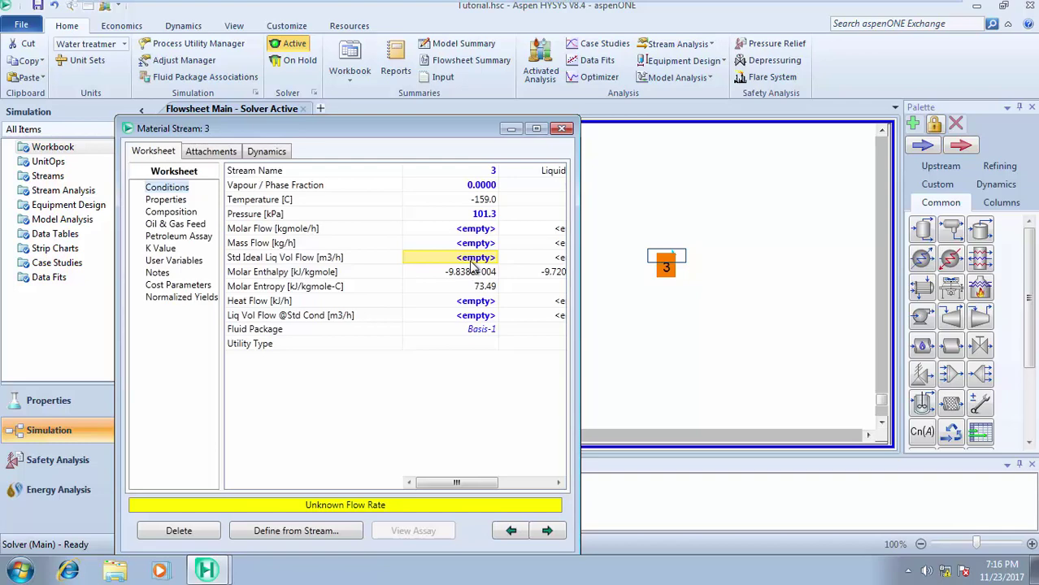
{"action": "type", "text": "1"}
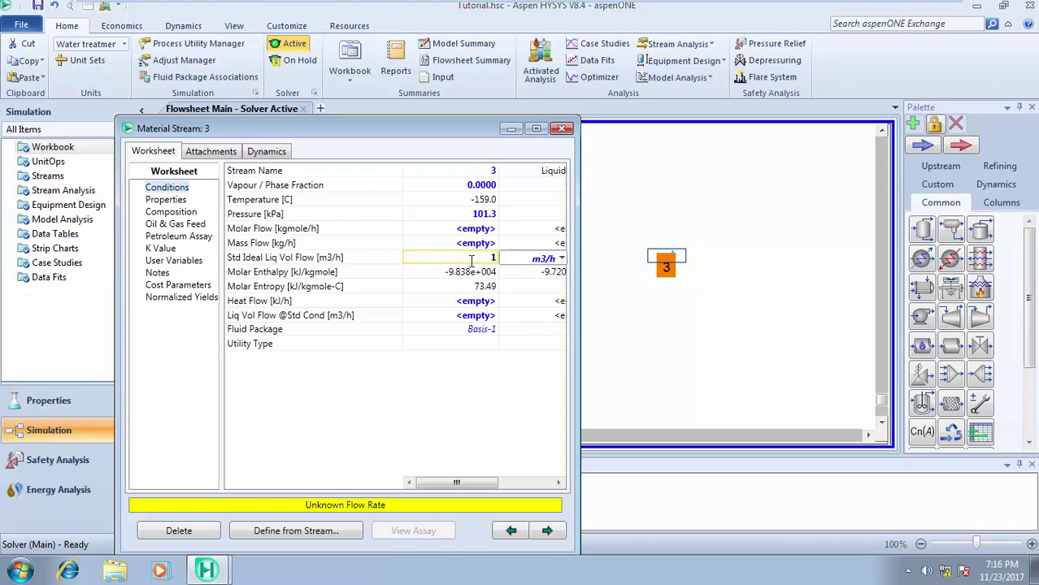
{"action": "type", "text": "00"}
{"action": "left_click", "coordinate": [471, 301]}
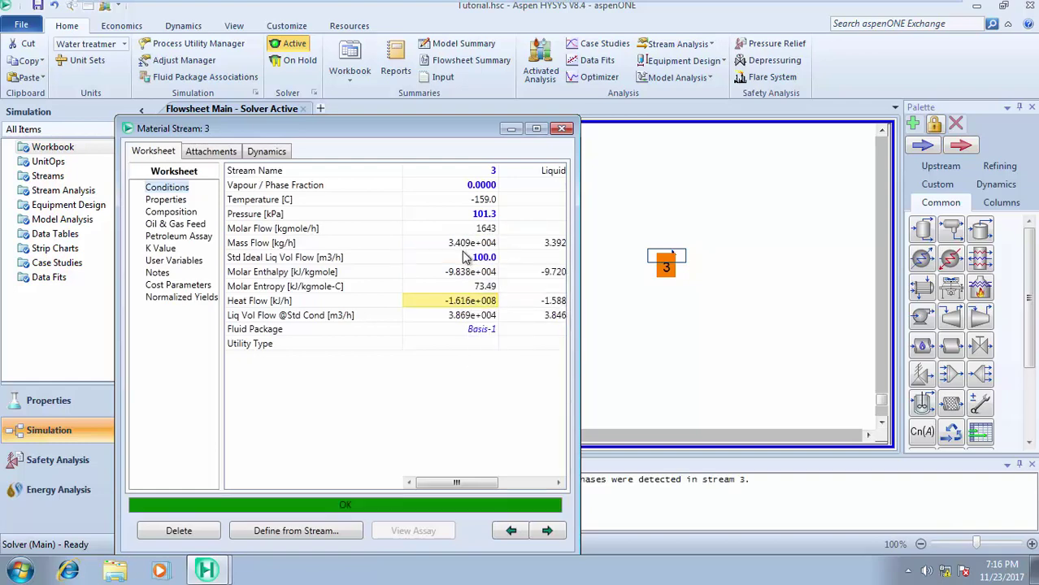
{"action": "left_click", "coordinate": [561, 129]}
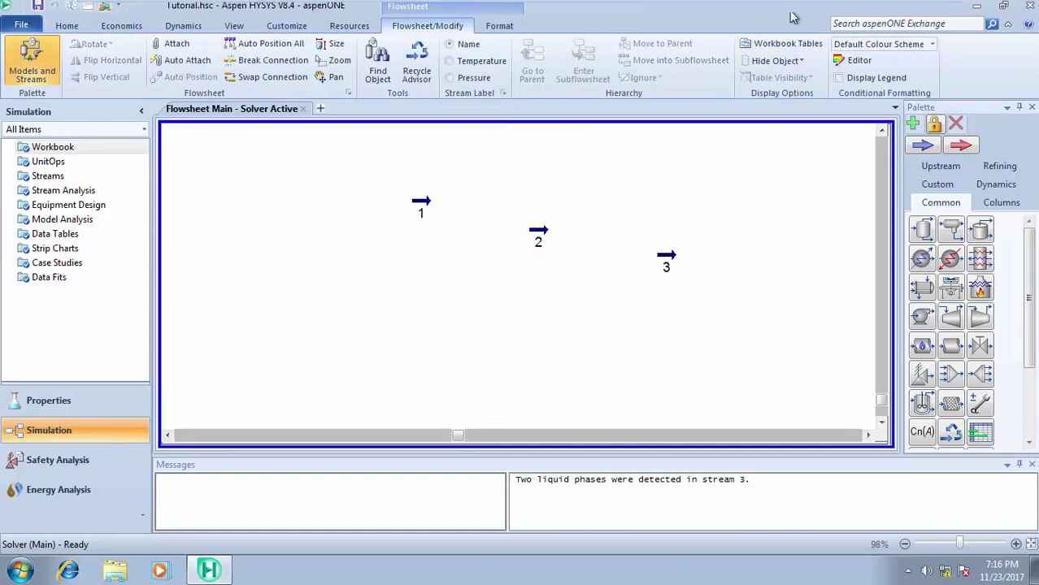
{"action": "mouse_move", "coordinate": [778, 6]}
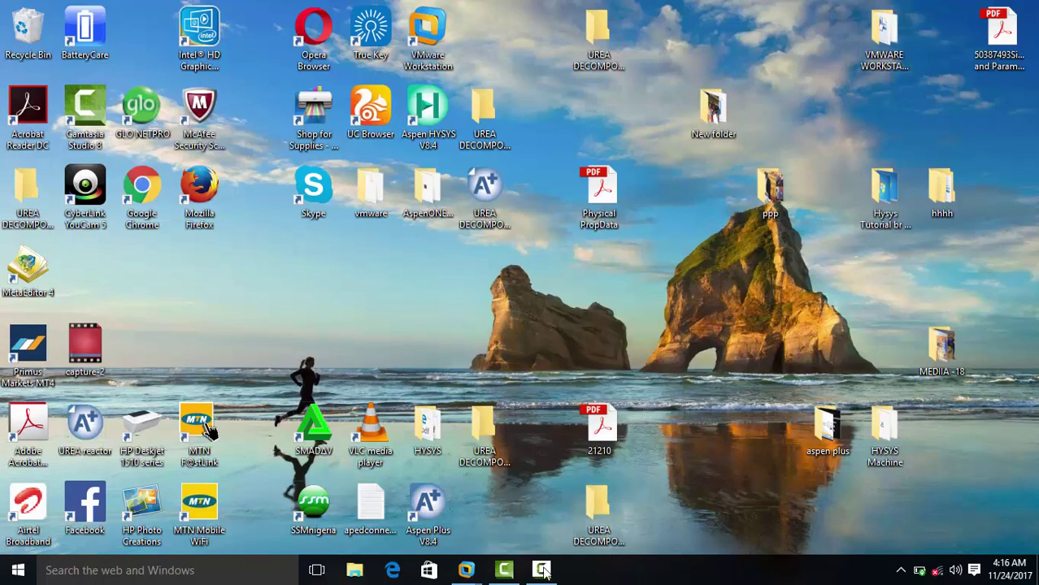
{"action": "left_click", "coordinate": [532, 571]}
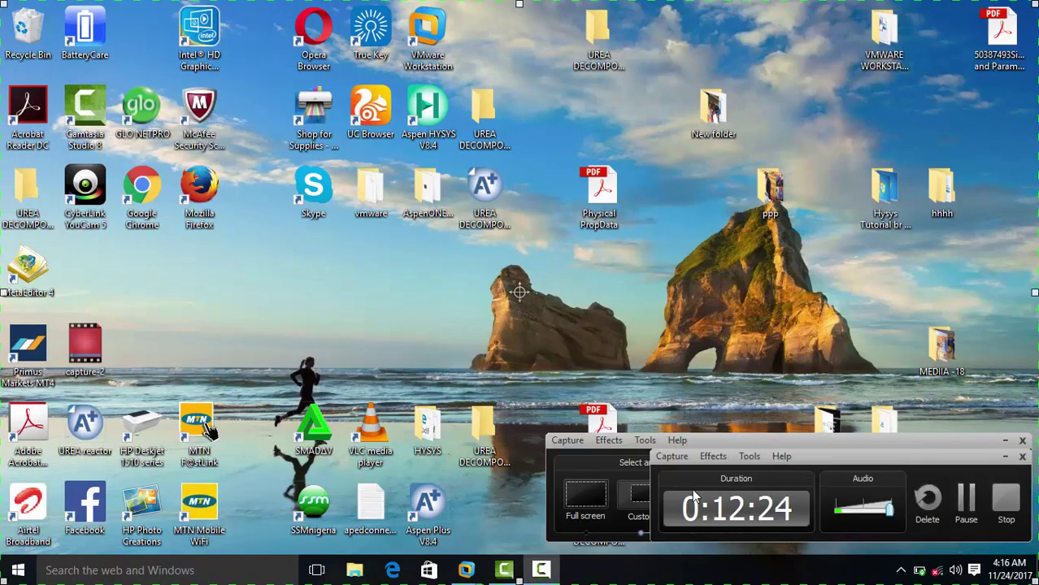